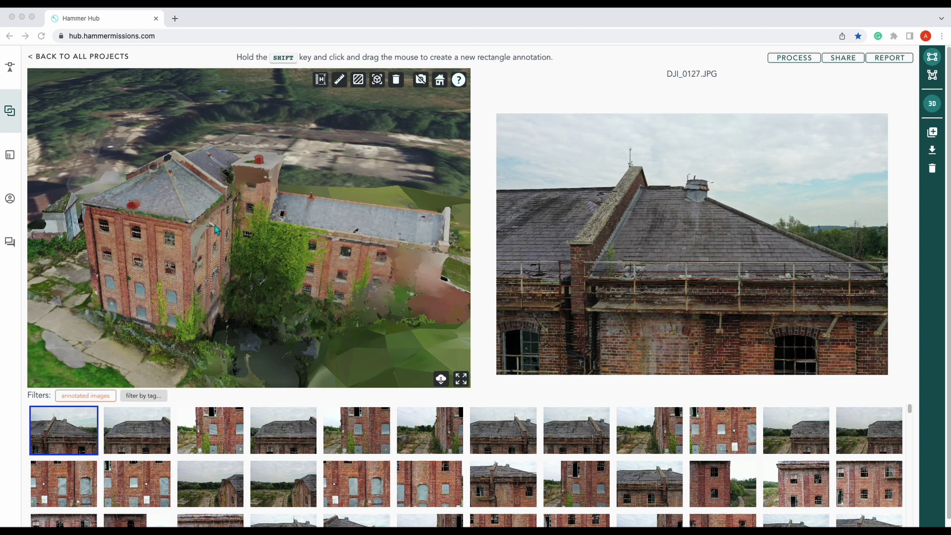
# Step: Orbit the 3D mill model to a higher viewpoint and check which gallery images are already annotated
pyautogui.click(158, 229)
pyautogui.moveTo(198, 238); pyautogui.dragTo(227, 244)
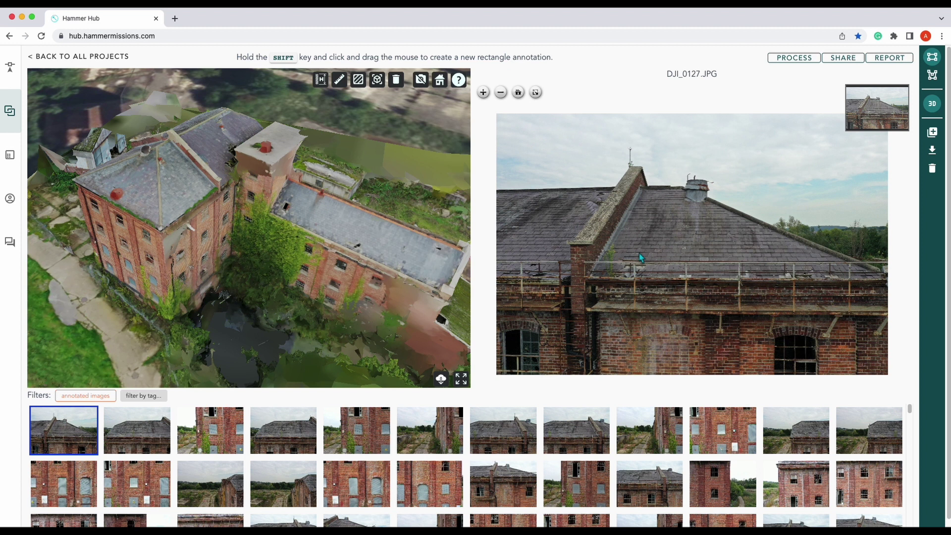
pyautogui.click(105, 399)
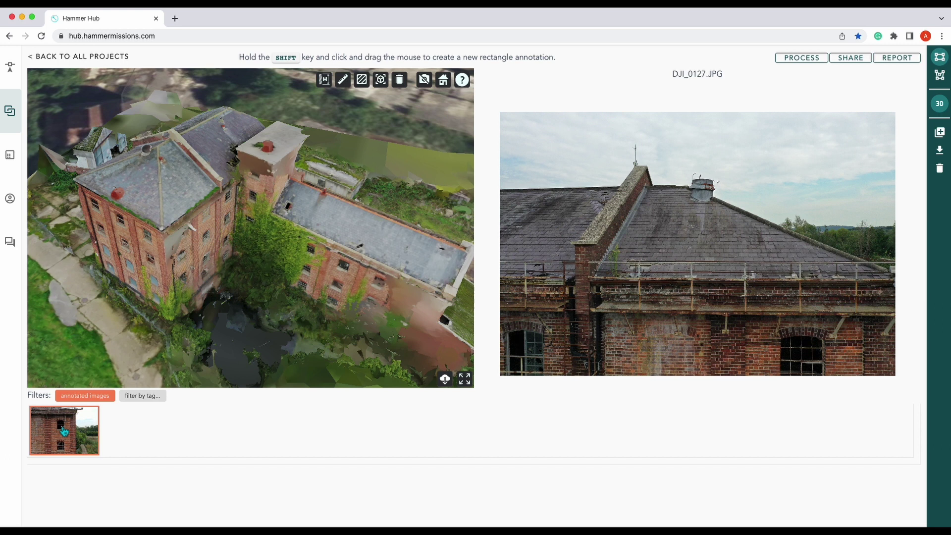
pyautogui.click(81, 396)
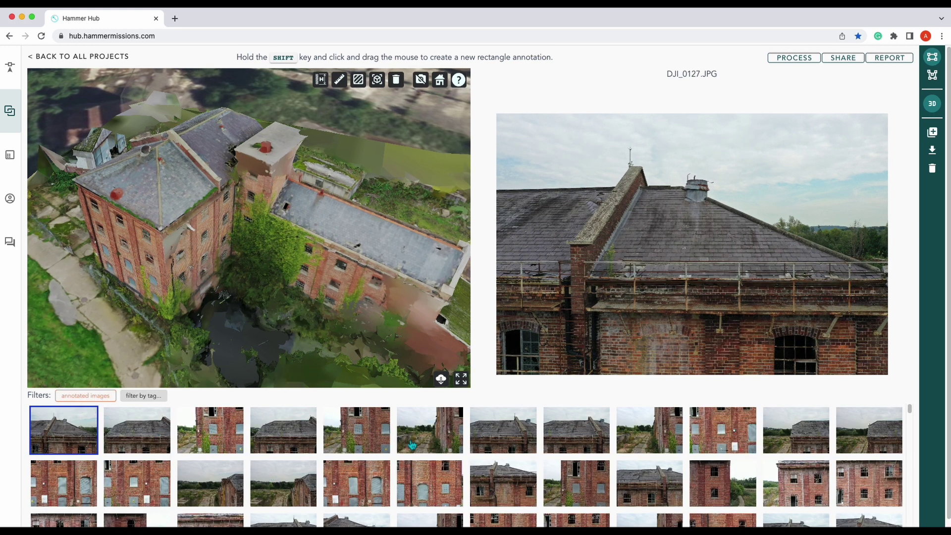
# Step: Annotate the mesh-covered middle window in DJI_0245.JPG with a rectangle, the tag "Window" and the comment "mesh"
pyautogui.click(360, 434)
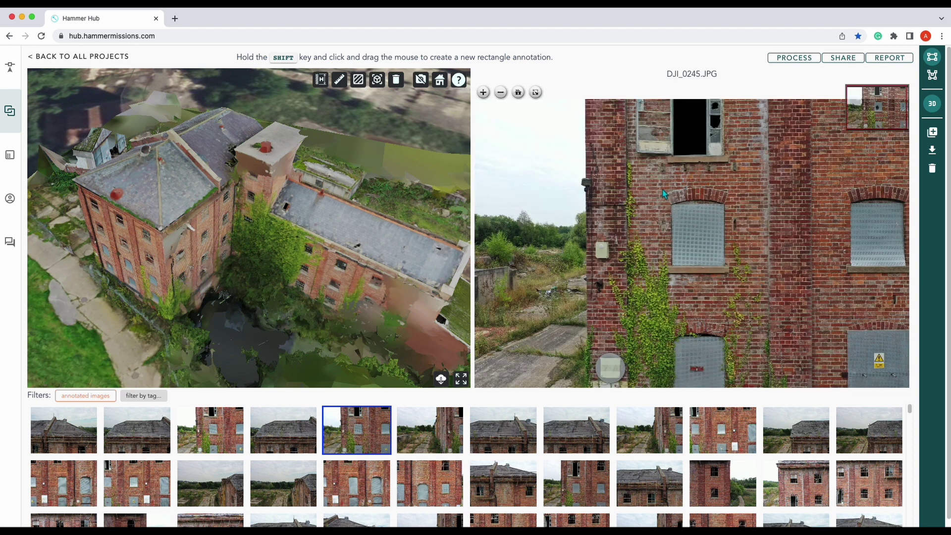
pyautogui.moveTo(661, 189)
pyautogui.mouseDown()
pyautogui.moveTo(684, 237)
pyautogui.moveTo(740, 282)
pyautogui.mouseUp()
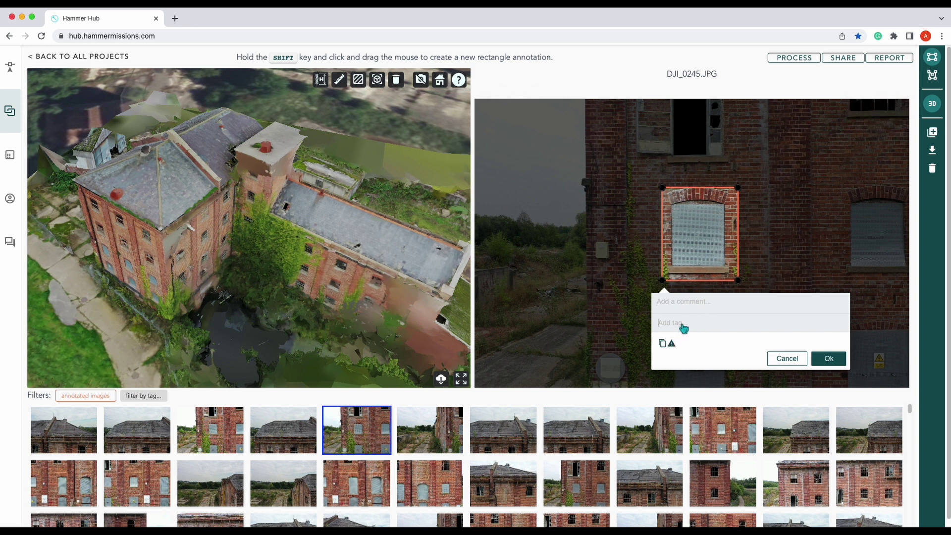
pyautogui.click(684, 327)
pyautogui.write('w')
pyautogui.click(691, 301)
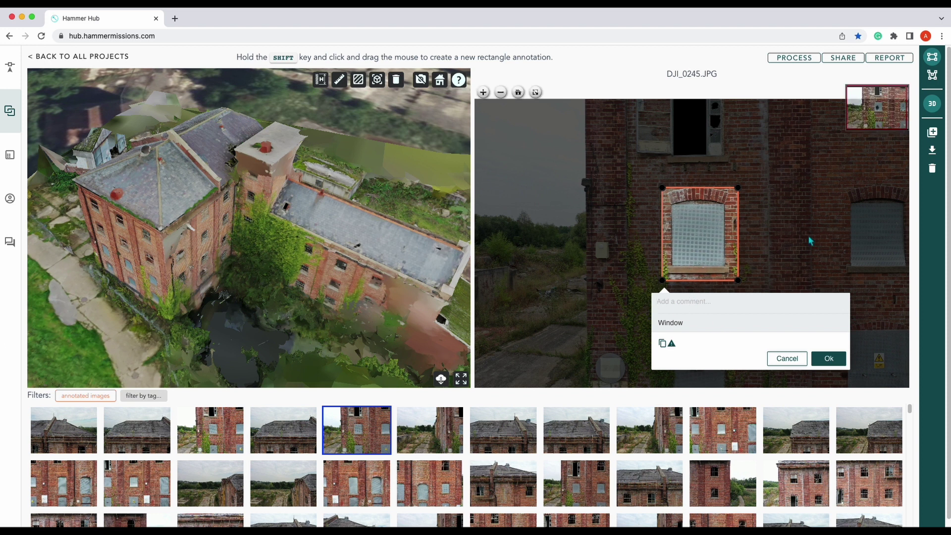
pyautogui.write('mesh')
pyautogui.click(827, 360)
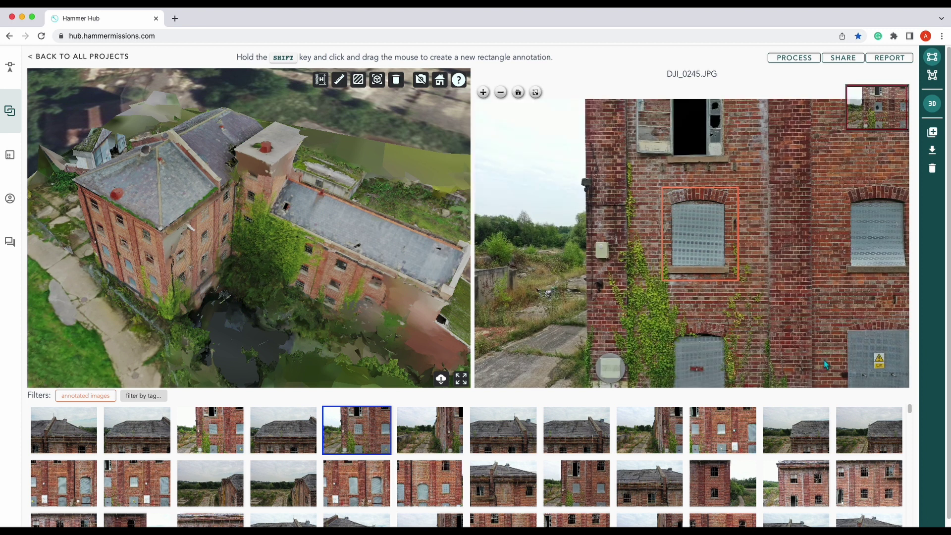
# Step: Set the severity of the mesh-covered window annotation to High and save it
pyautogui.click(675, 194)
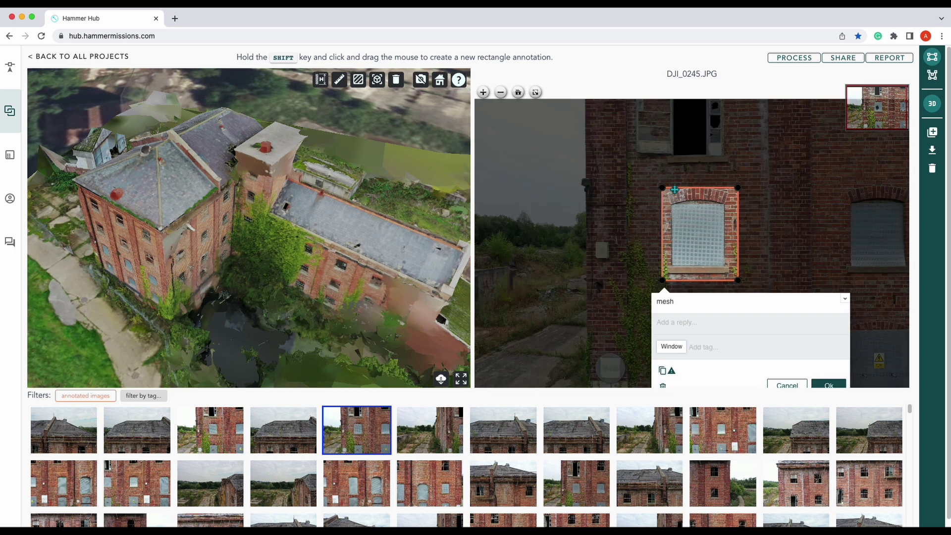
pyautogui.click(673, 372)
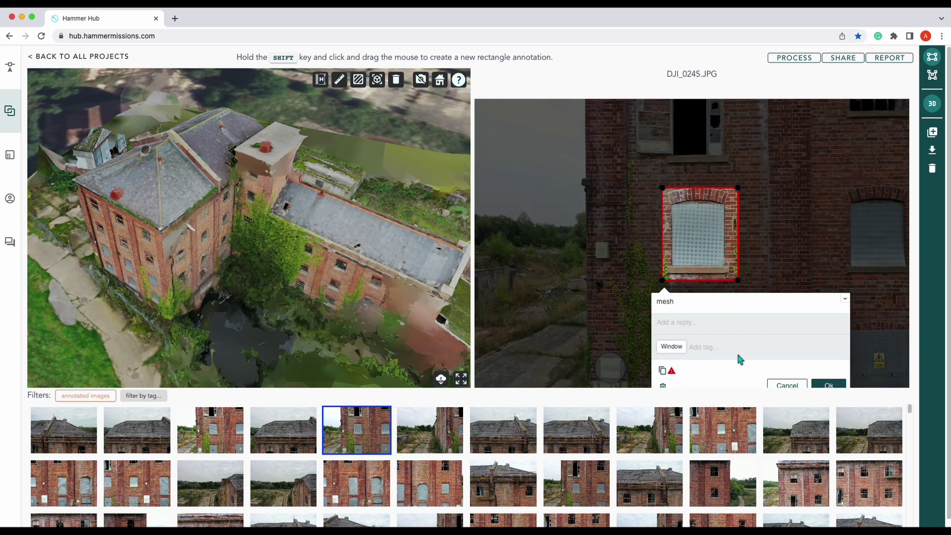
pyautogui.click(832, 389)
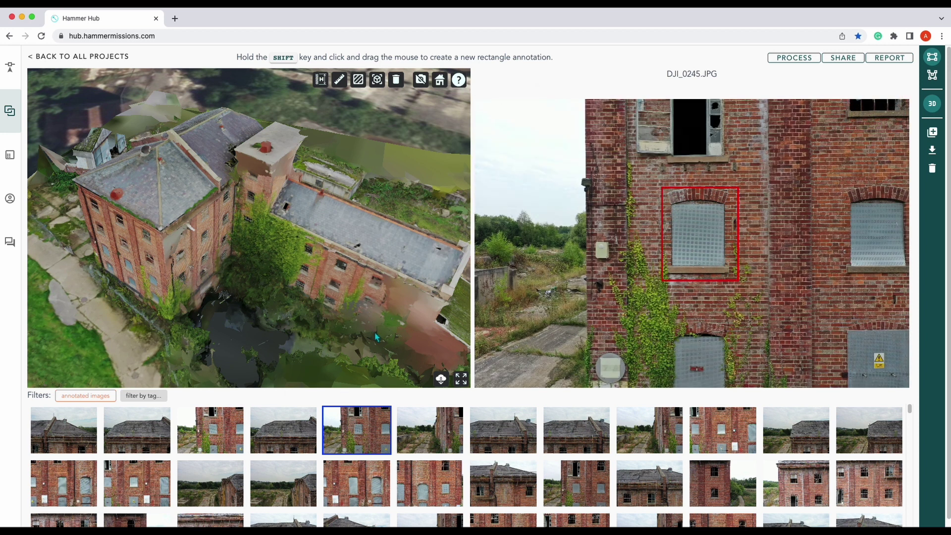
# Step: Annotate the upper-right broken window in DJI_0179.JPG with a rectangle, the tag "window" and the comment "broken glass"
pyautogui.click(801, 495)
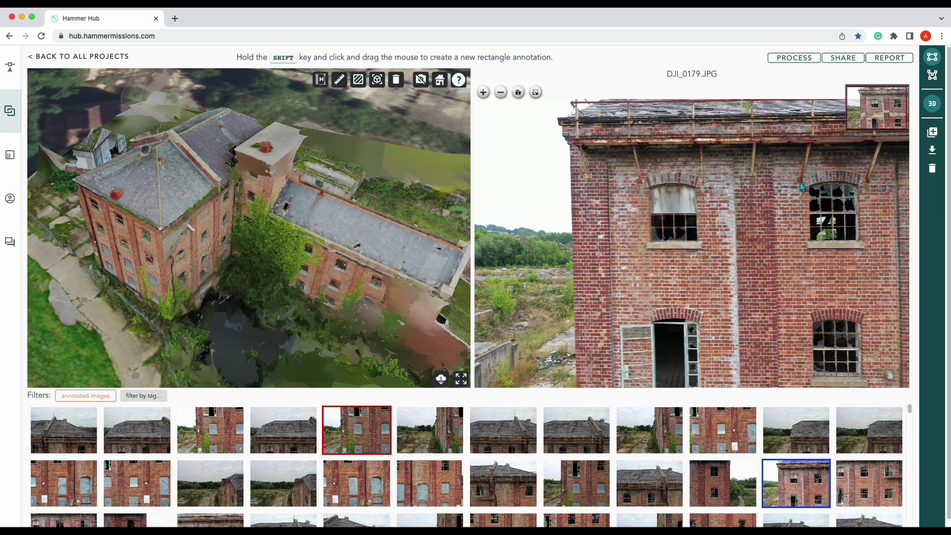
pyautogui.moveTo(803, 181); pyautogui.dragTo(867, 254)
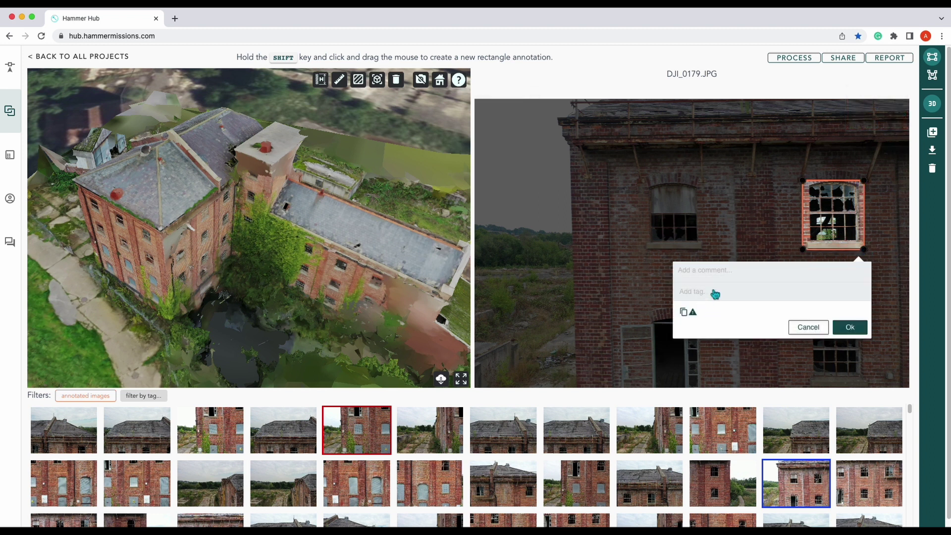
pyautogui.write('window')
pyautogui.click(704, 272)
pyautogui.write('broken glass')
pyautogui.click(849, 328)
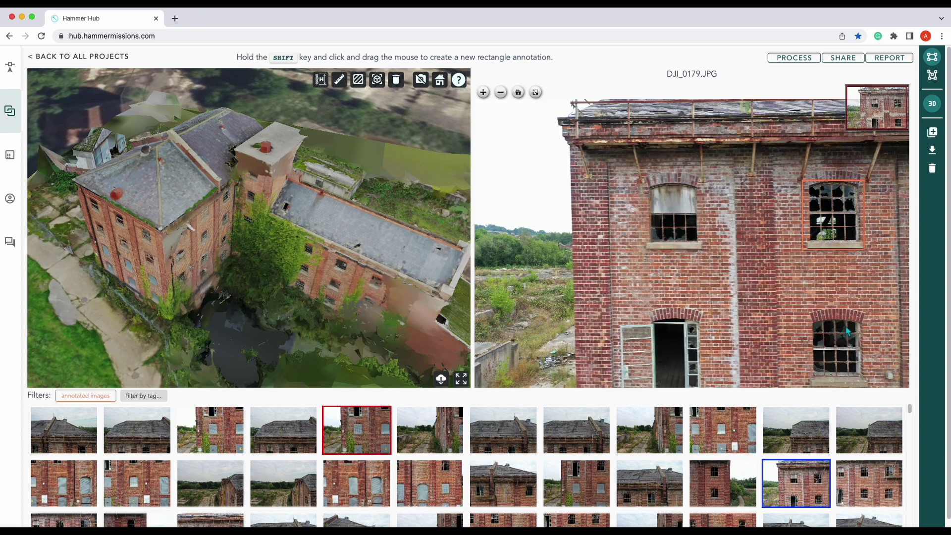
# Step: Filter the gallery to annotated images and generate a report that exports image names, comments and tags
pyautogui.click(78, 399)
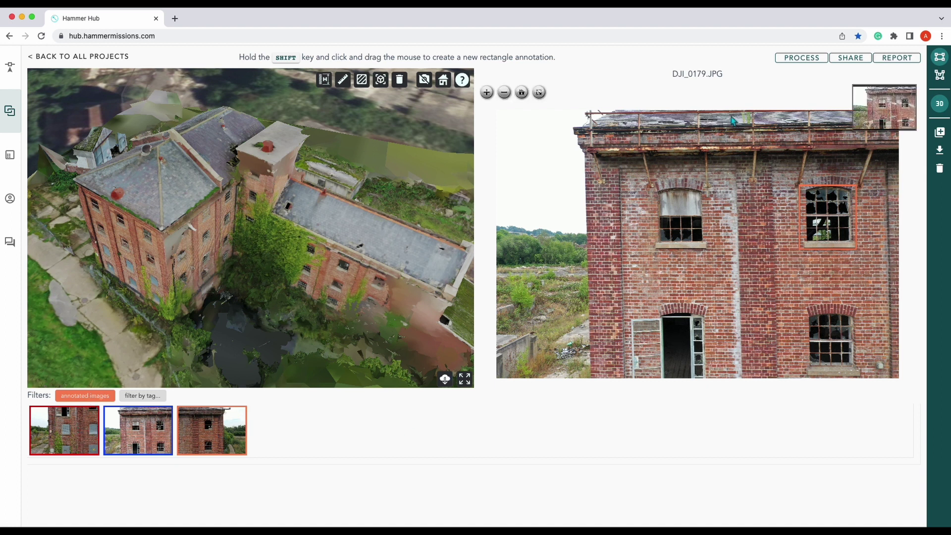
pyautogui.click(896, 58)
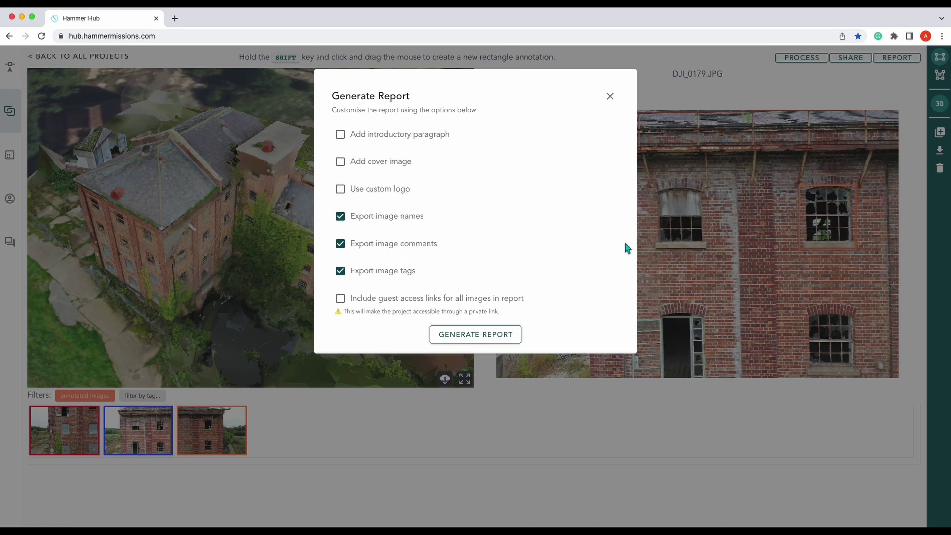
pyautogui.click(485, 335)
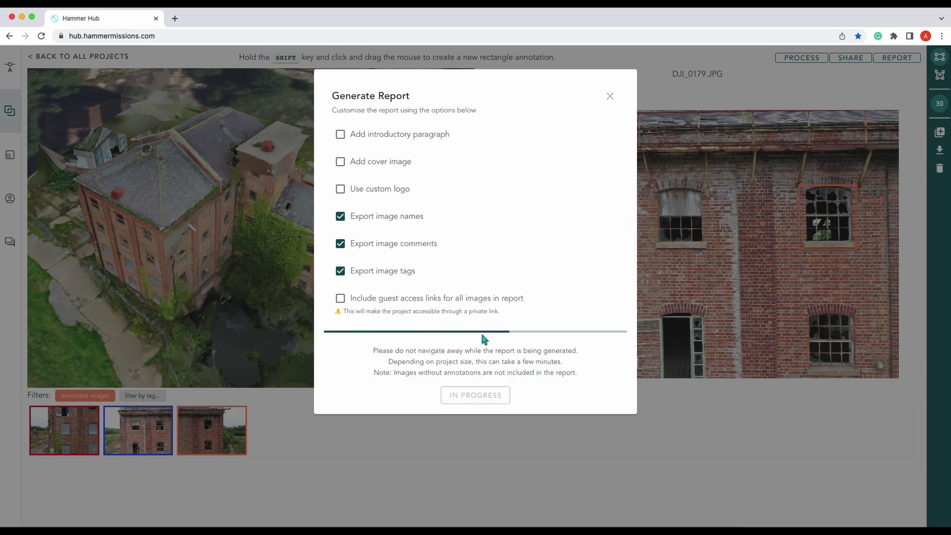
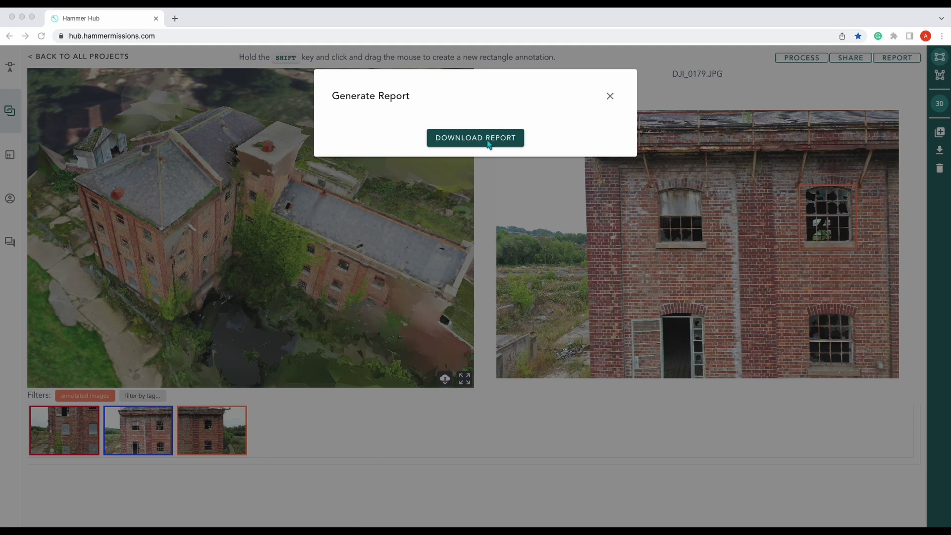
# Step: Download the generated report and open the PDF
pyautogui.click(485, 144)
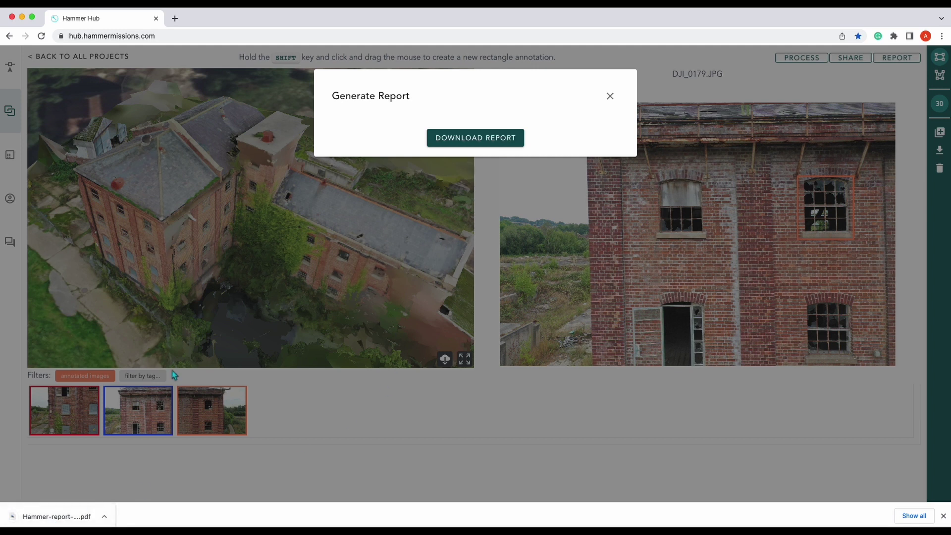
pyautogui.click(68, 522)
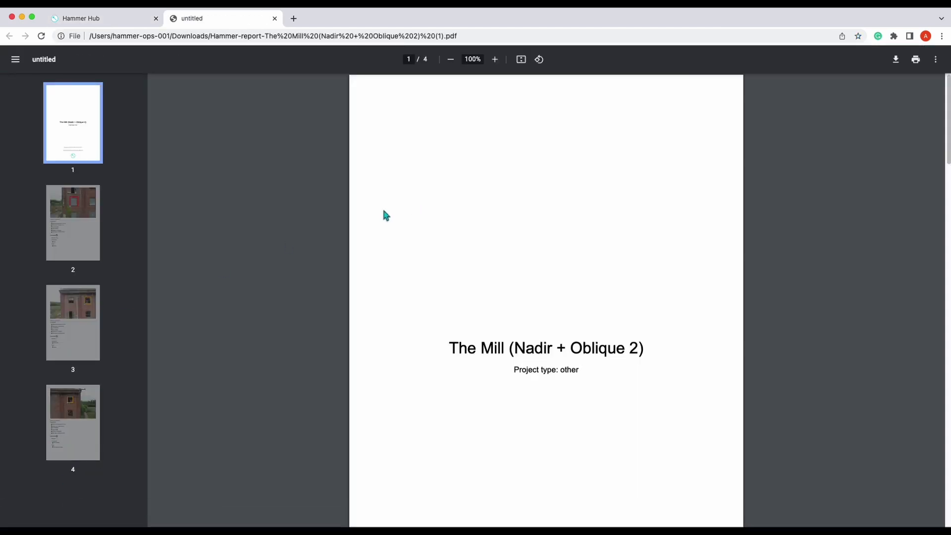
# Step: Examine the report's cover page and the image data, severity, comment and tag listed for DJI_0245.JPG
pyautogui.scroll(-5, 387, 216)
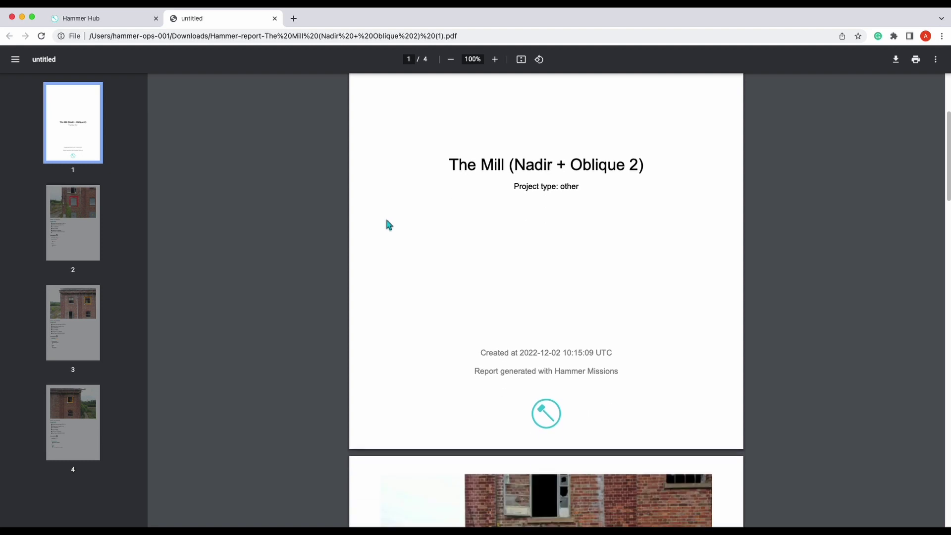
pyautogui.scroll(-3, 386, 220)
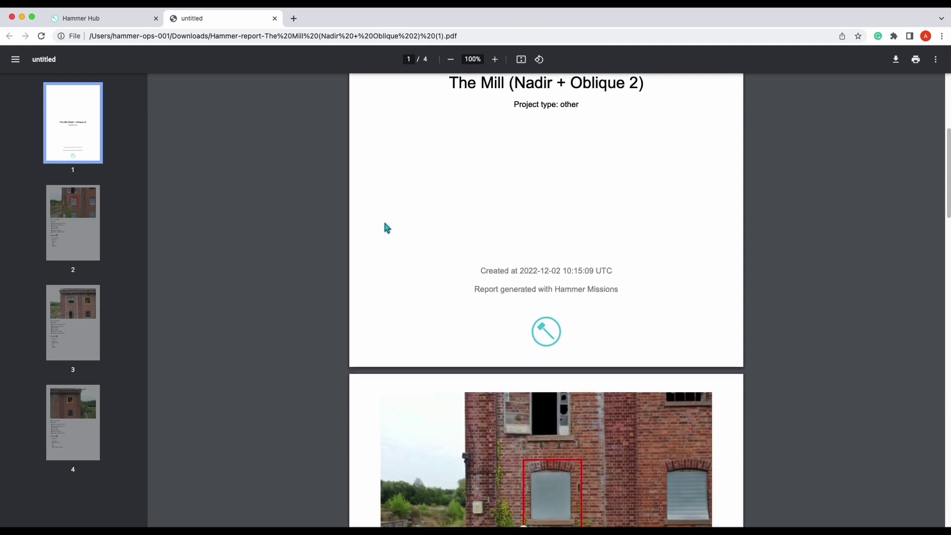
pyautogui.scroll(-4, 385, 224)
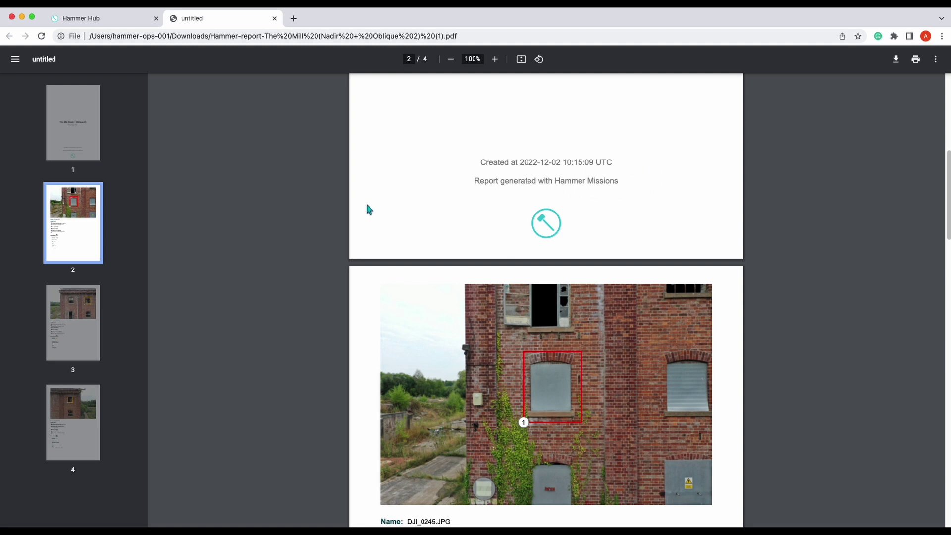
pyautogui.scroll(-5, 382, 215)
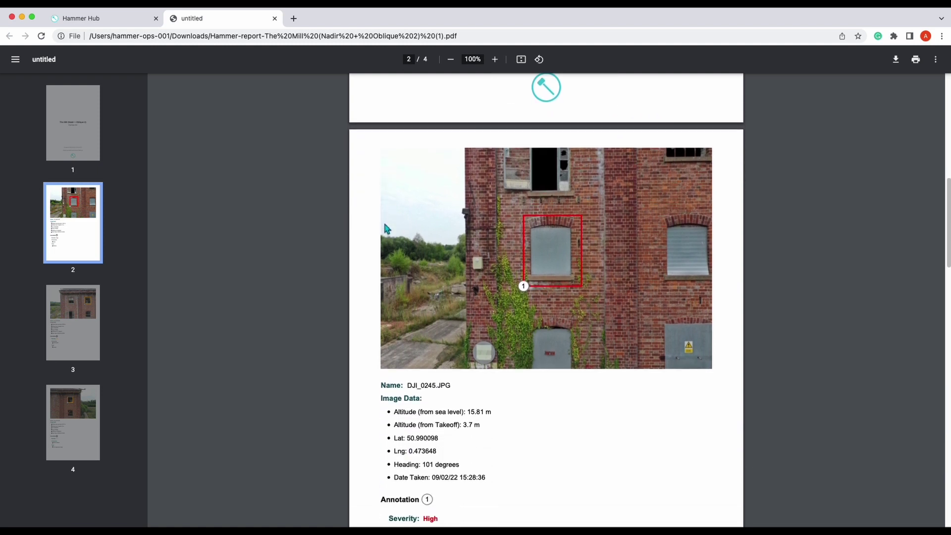
pyautogui.scroll(-1, 387, 229)
pyautogui.scroll(-20, 368, 258)
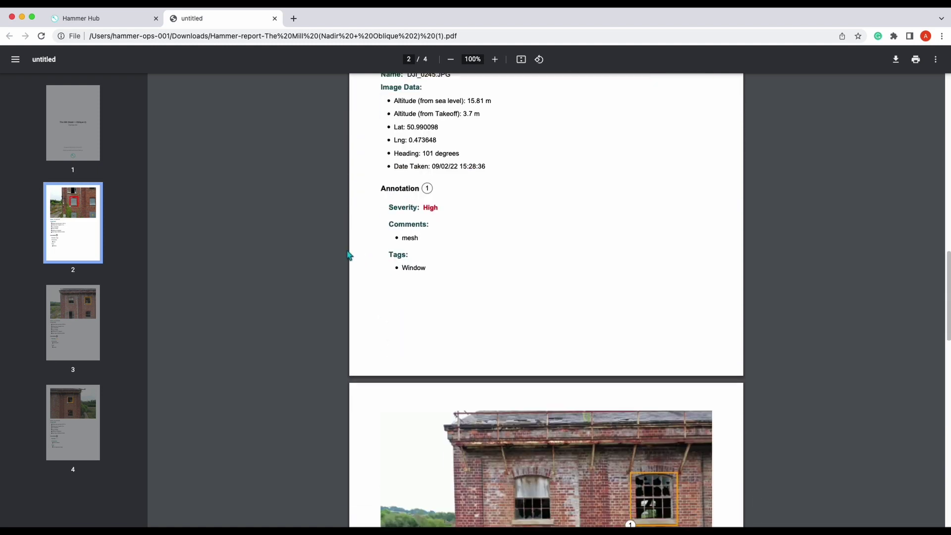
pyautogui.scroll(20, 348, 256)
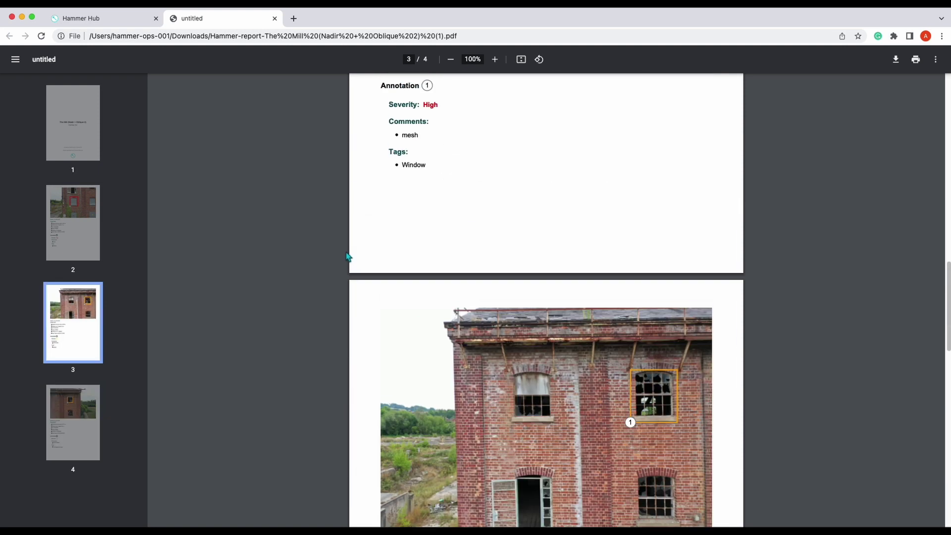
pyautogui.scroll(-5, 348, 256)
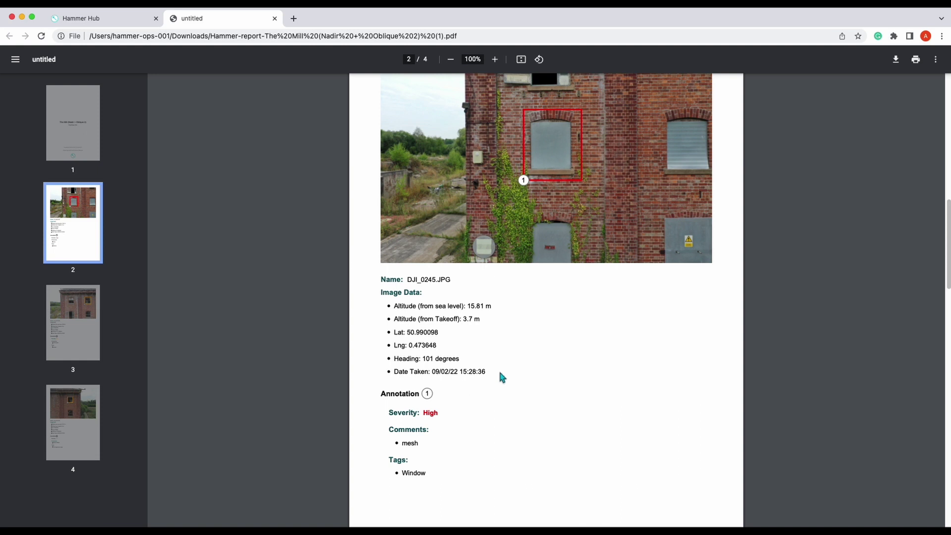
pyautogui.scroll(-2, 488, 342)
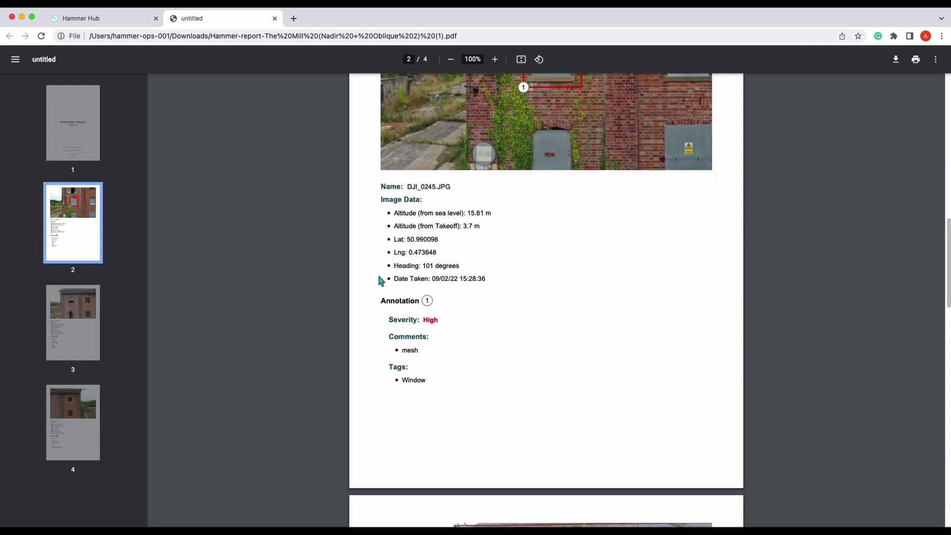
pyautogui.scroll(4, 565, 333)
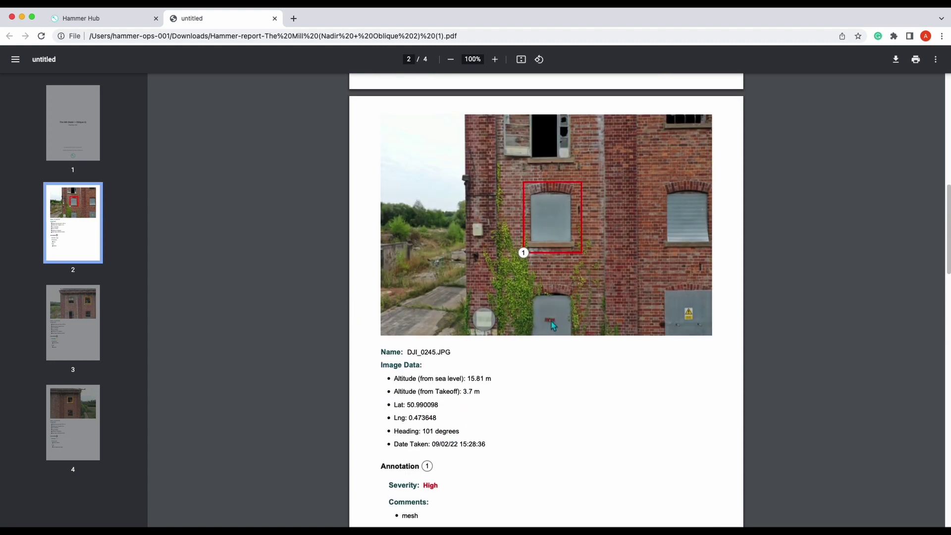
pyautogui.scroll(-3, 519, 343)
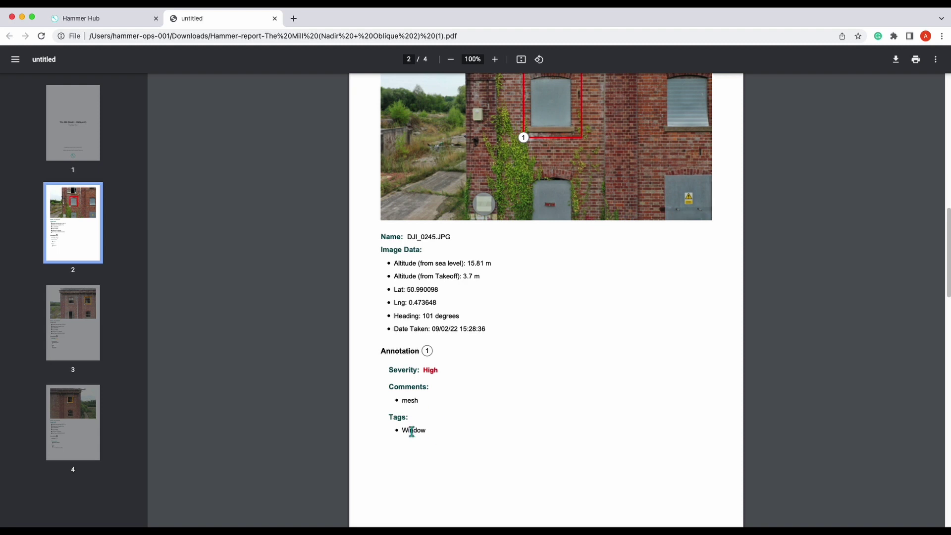
# Step: Review the report pages for DJI_0179.JPG and DJI_0172.JPG, including their image data and annotation details
pyautogui.scroll(-9, 545, 301)
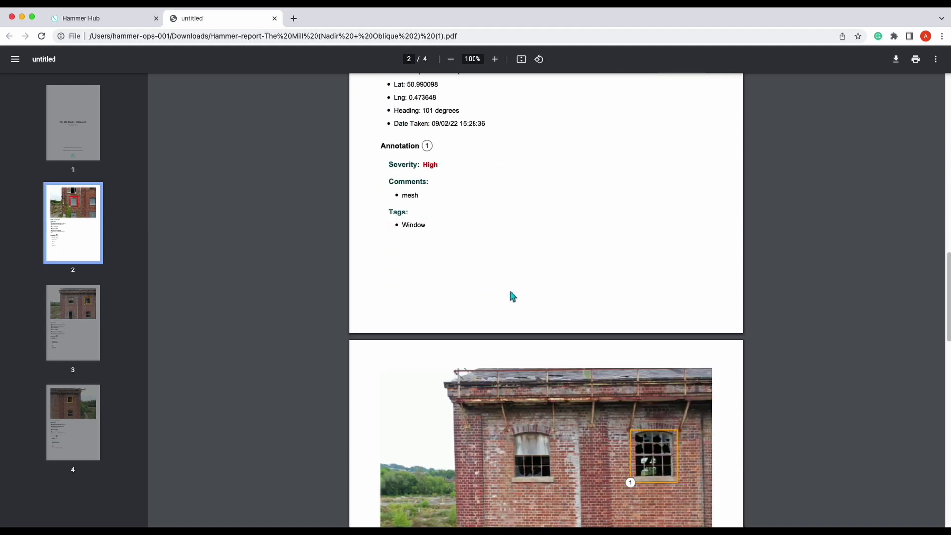
pyautogui.scroll(-4, 429, 291)
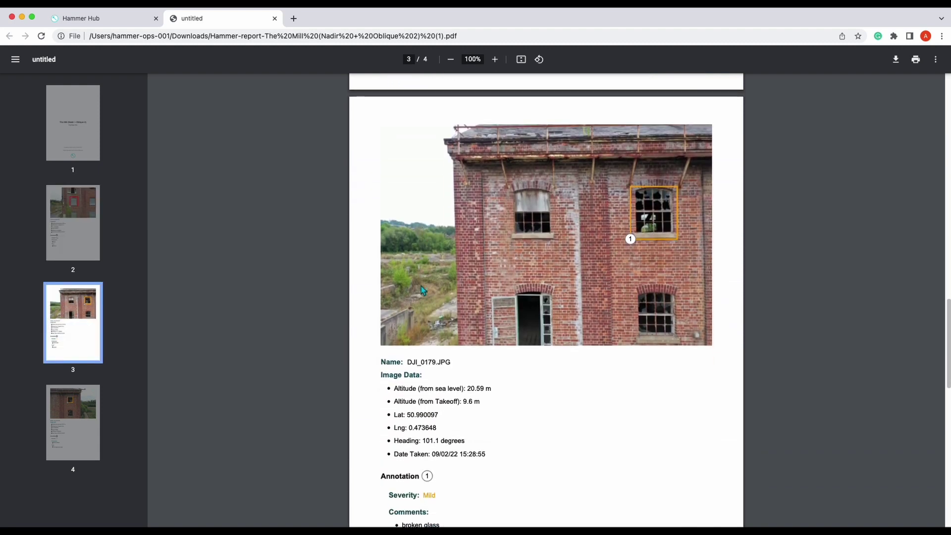
pyautogui.scroll(-6, 419, 290)
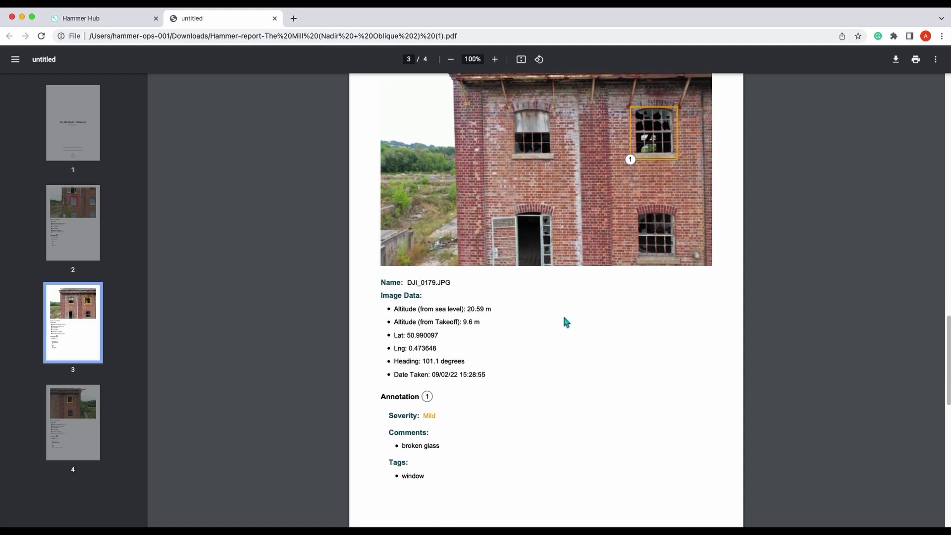
pyautogui.scroll(-6, 546, 316)
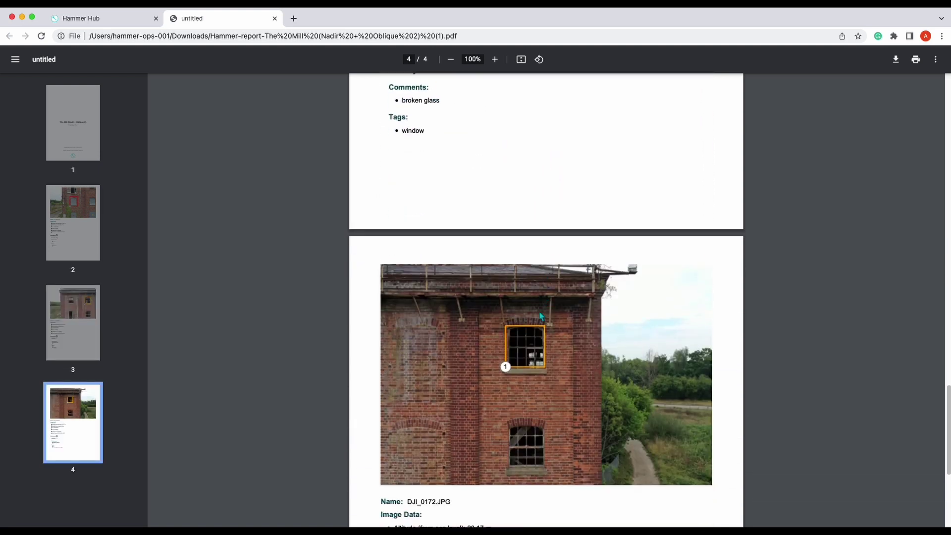
pyautogui.scroll(-4, 455, 311)
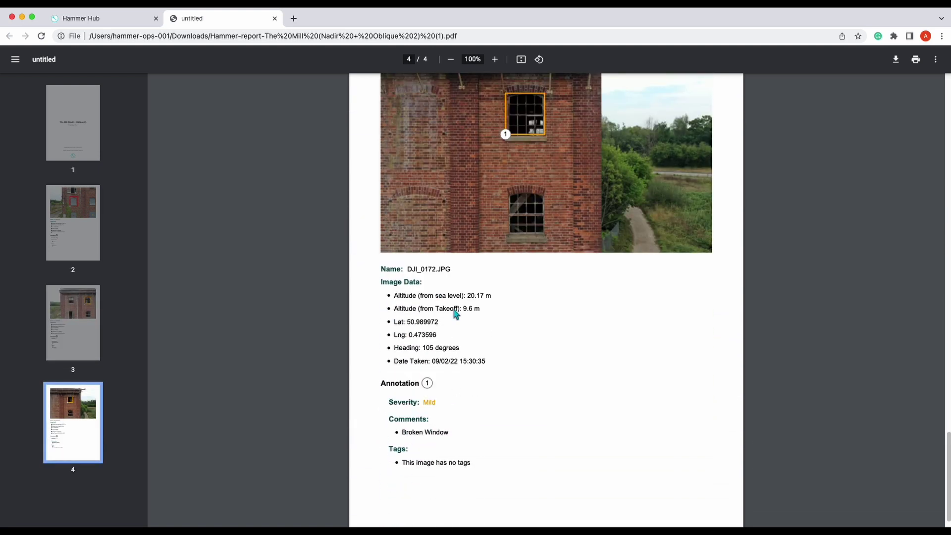
pyautogui.scroll(20, 557, 335)
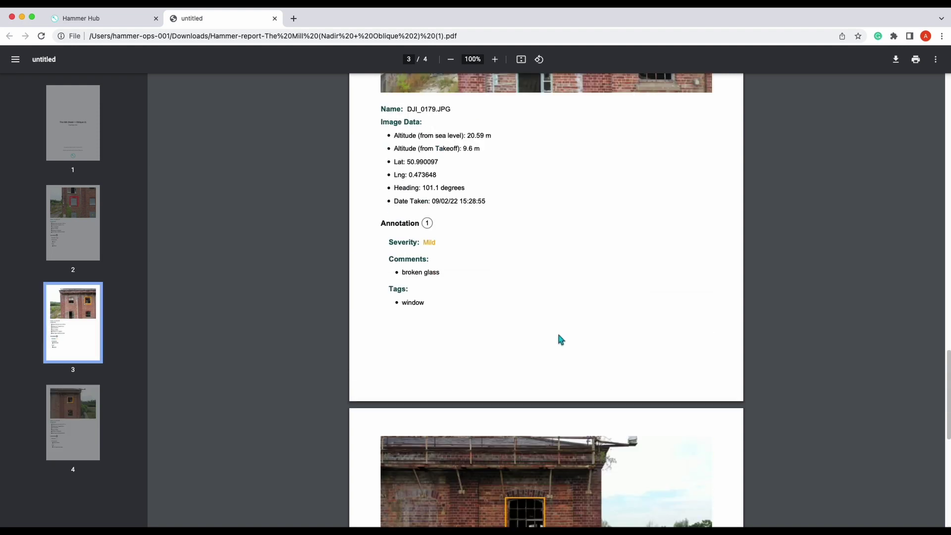
# Step: Go back to the cover page of the PDF report
pyautogui.scroll(10, 558, 335)
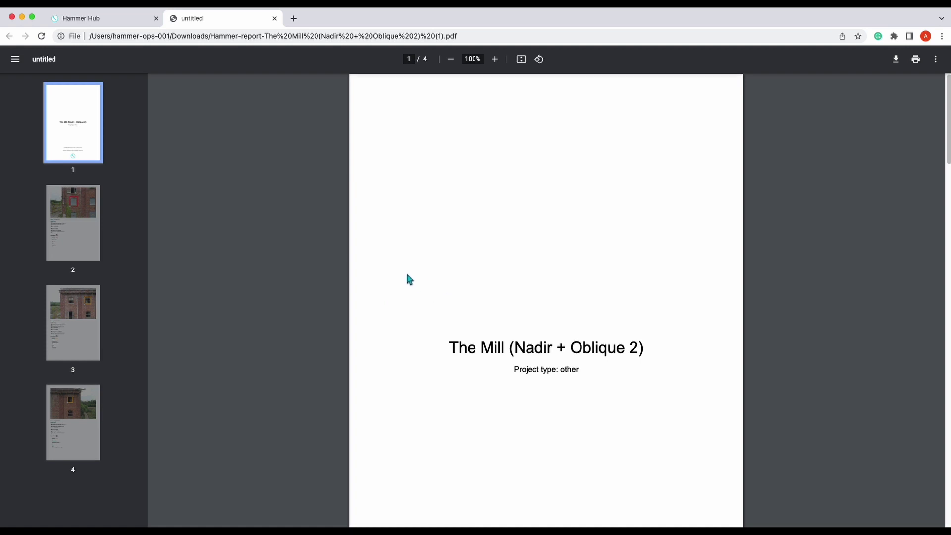
pyautogui.scroll(-3, 407, 278)
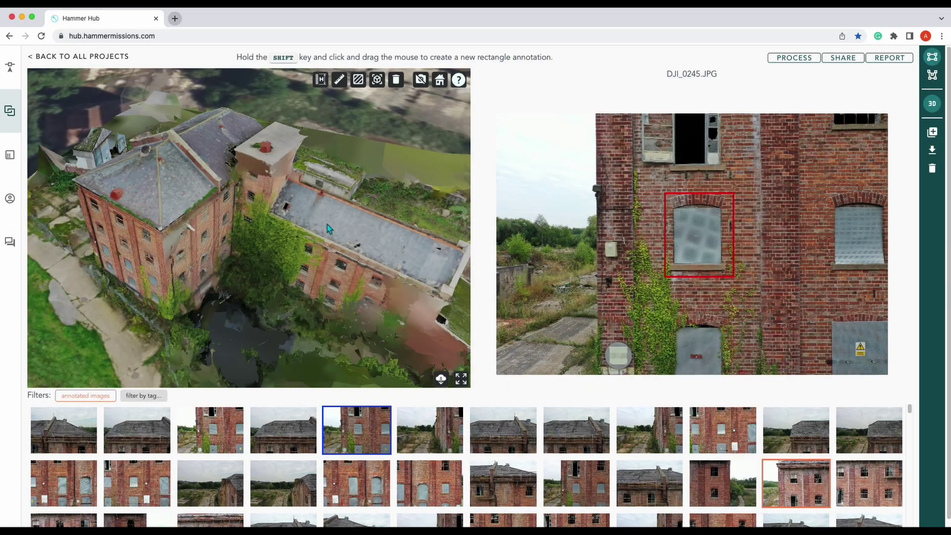
# Step: Check the annotated images in the project gallery by filtering for them, and restore the full gallery
pyautogui.click(85, 396)
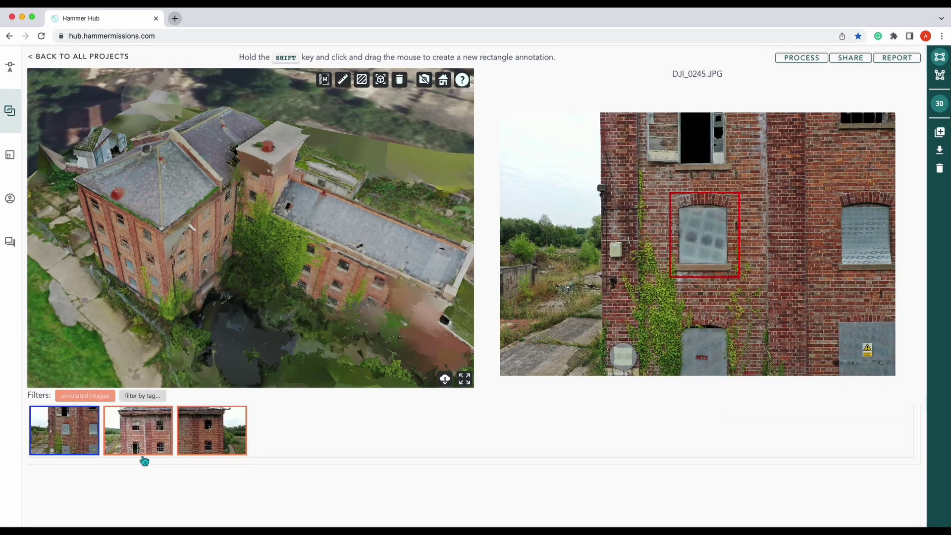
pyautogui.click(94, 396)
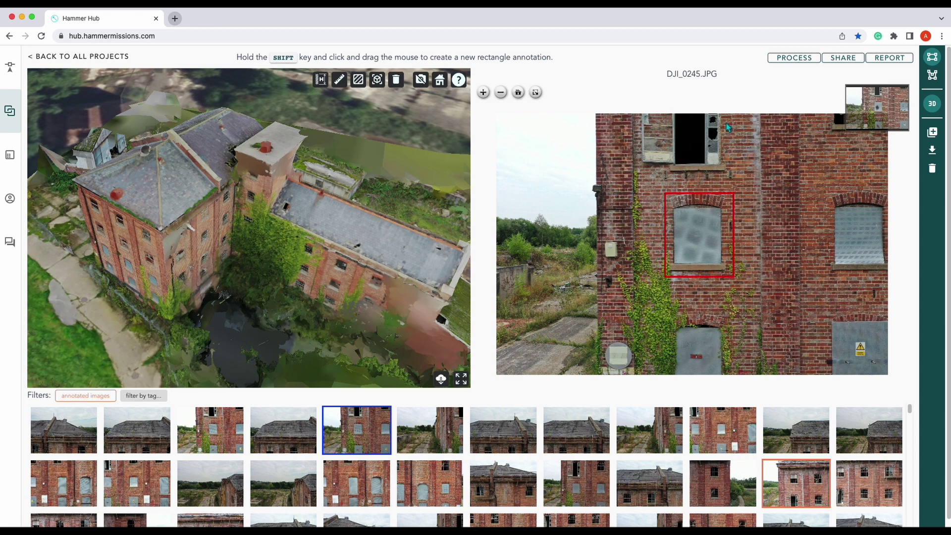
# Step: Set up a new report with the introductory paragraph "The Mill, East Sussex" and Hodsons Mill 3D Render.png as its cover image
pyautogui.click(889, 59)
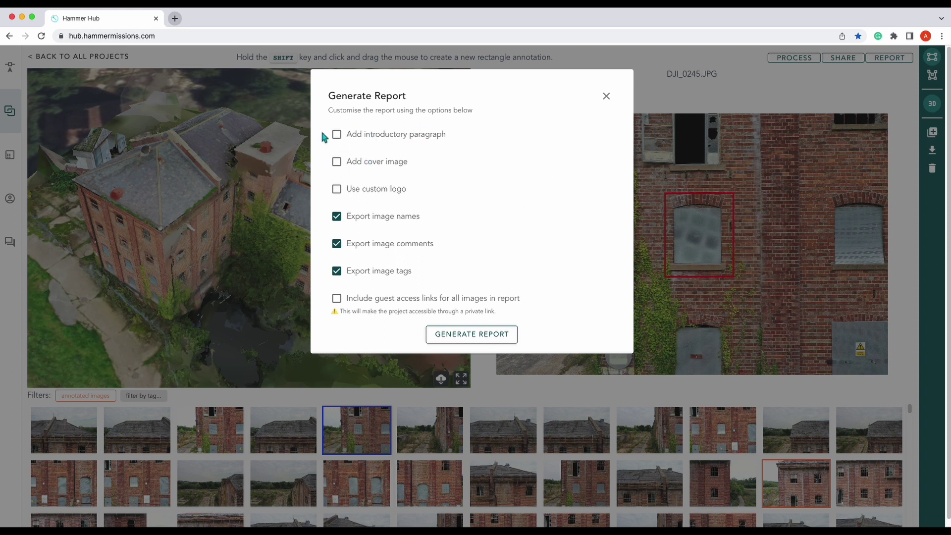
pyautogui.click(337, 135)
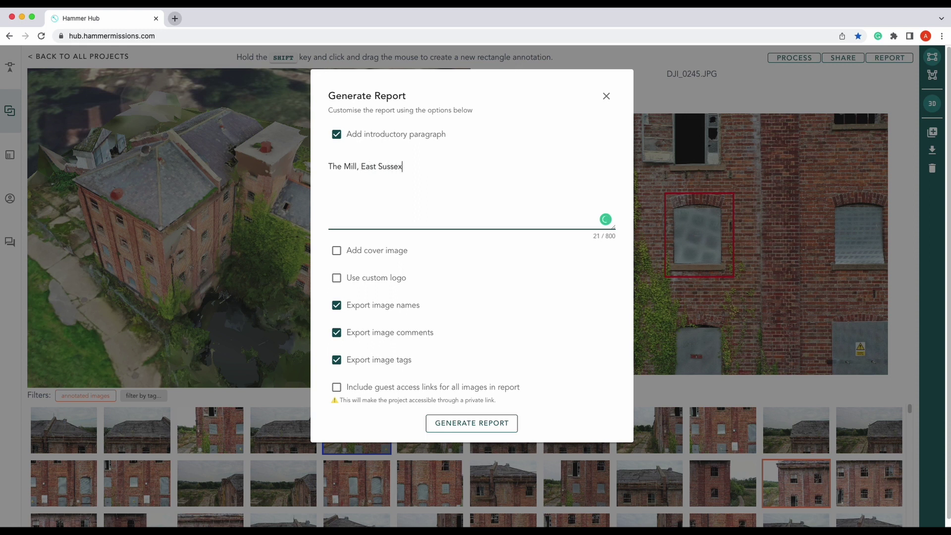
pyautogui.click(337, 251)
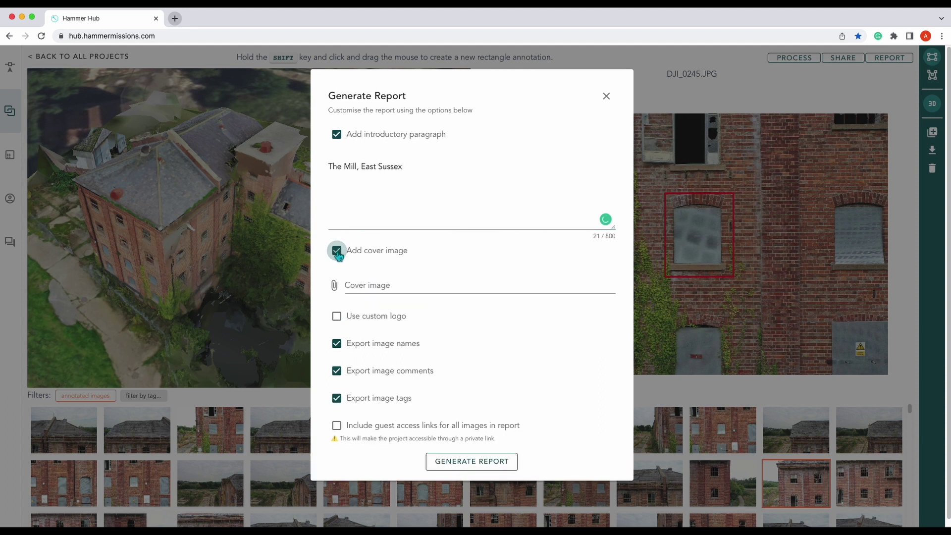
pyautogui.click(335, 290)
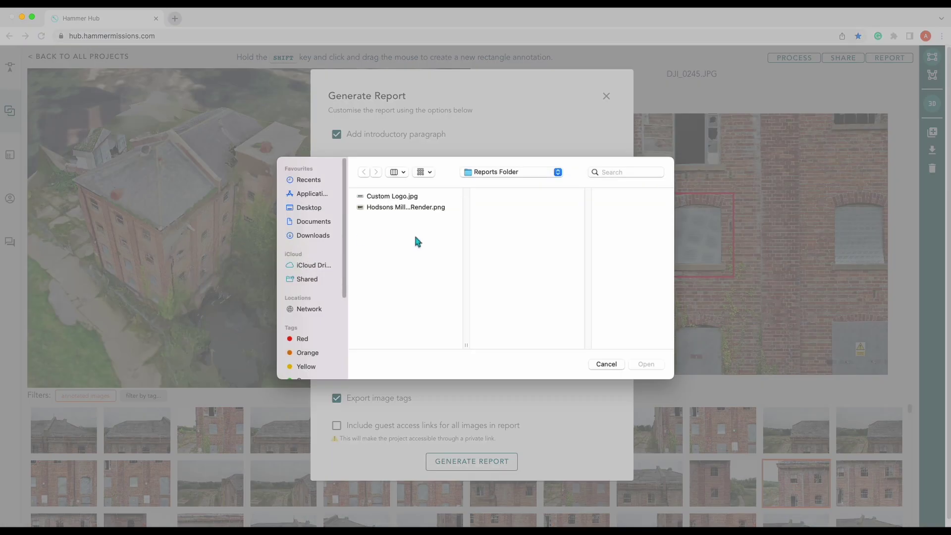
pyautogui.click(405, 207)
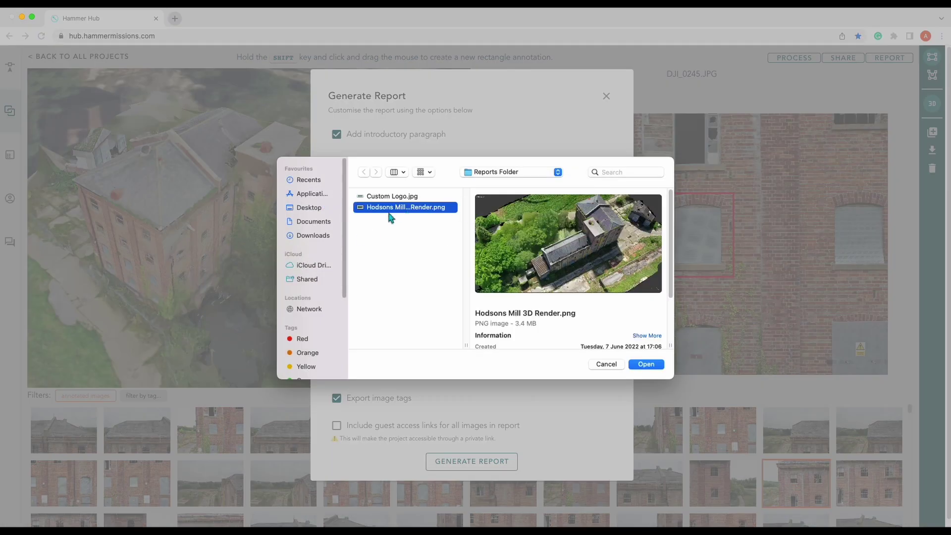
pyautogui.click(649, 365)
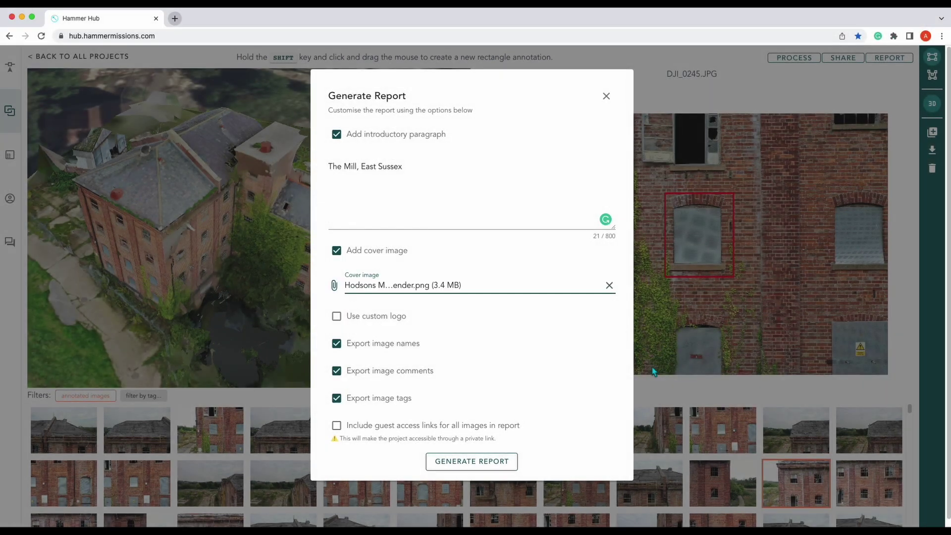
# Step: Add Custom Logo.jpg from Reports Folder as the report's custom logo and generate the report
pyautogui.click(337, 319)
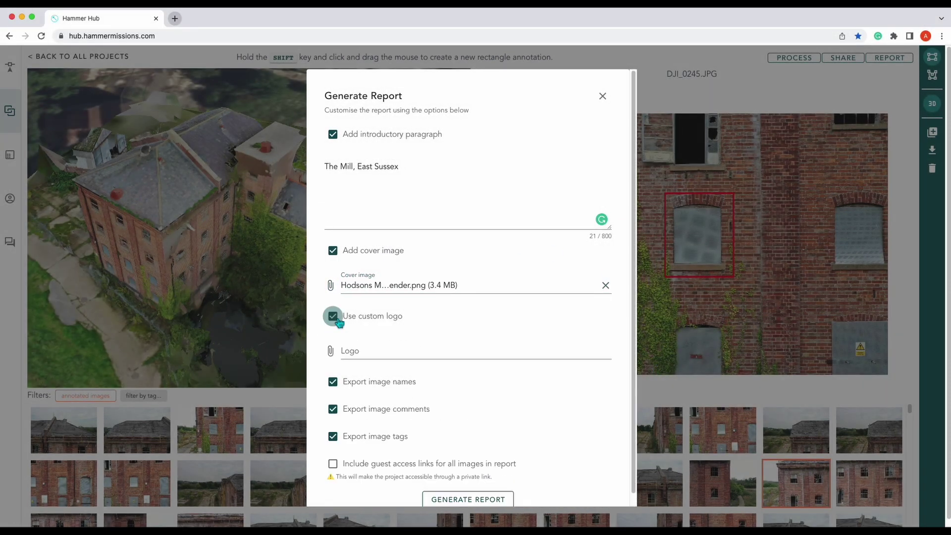
pyautogui.click(333, 353)
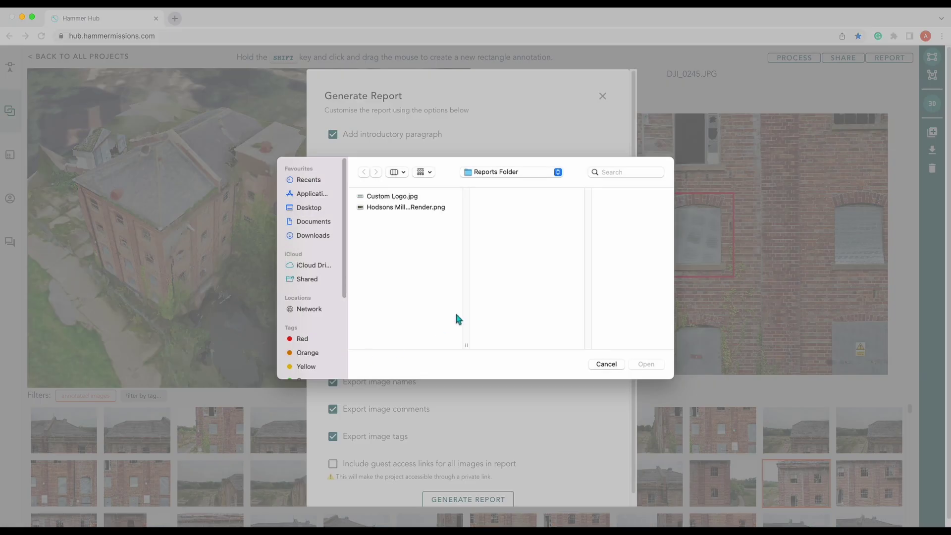
pyautogui.click(394, 196)
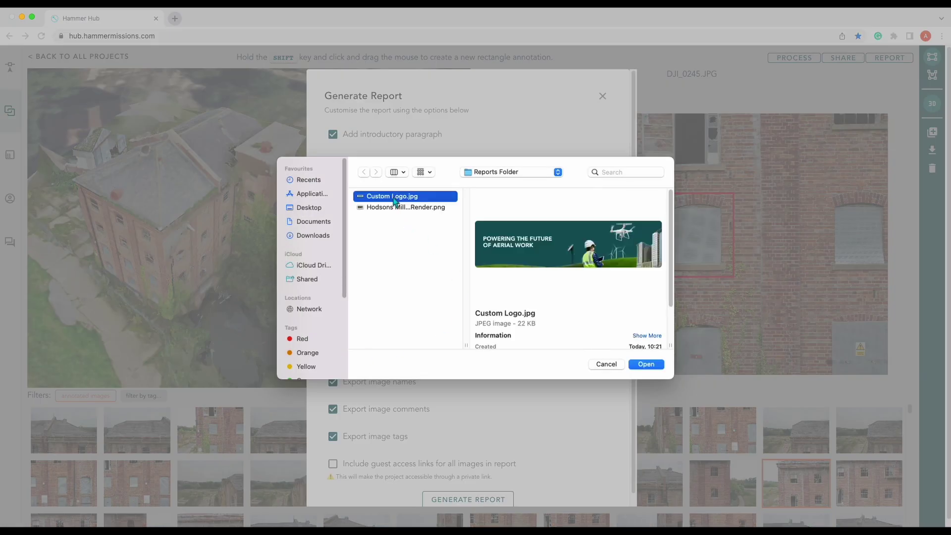
pyautogui.click(647, 365)
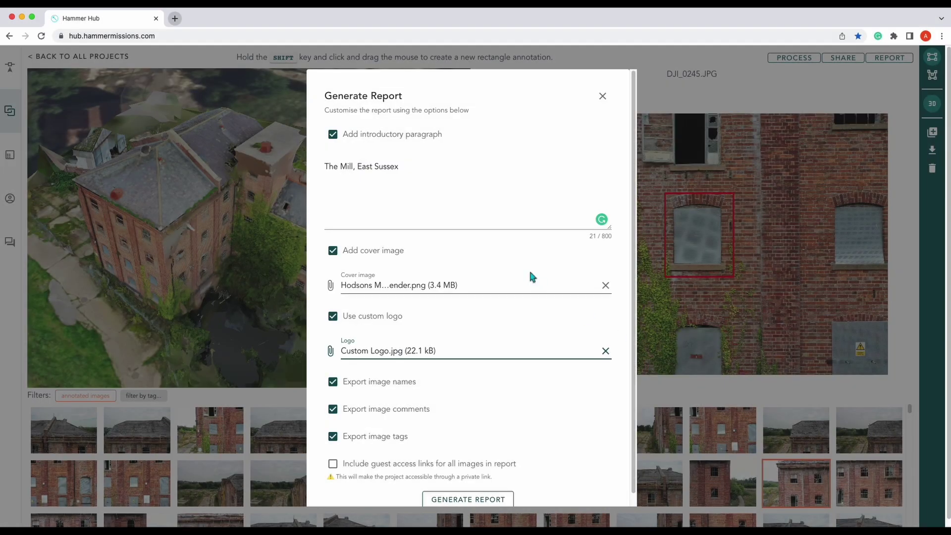
pyautogui.scroll(-1, 446, 327)
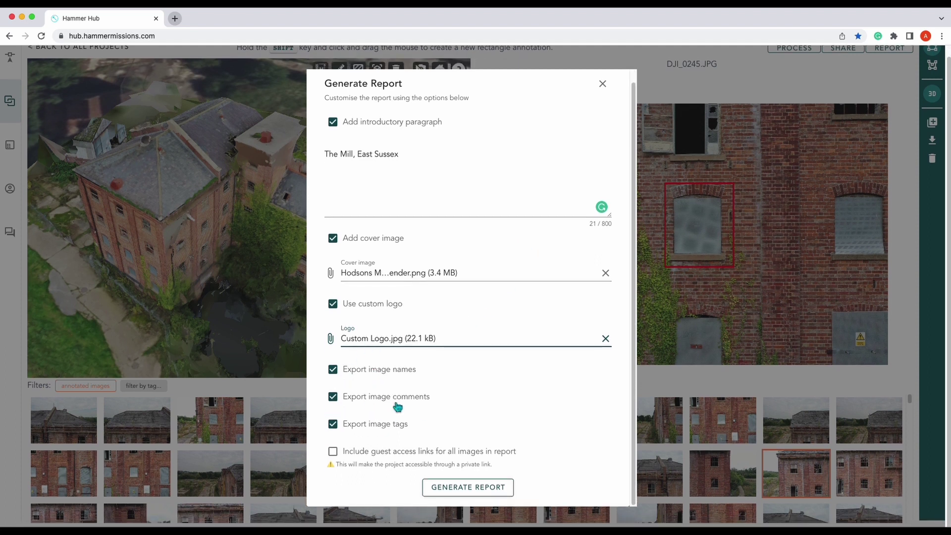
pyautogui.click(468, 490)
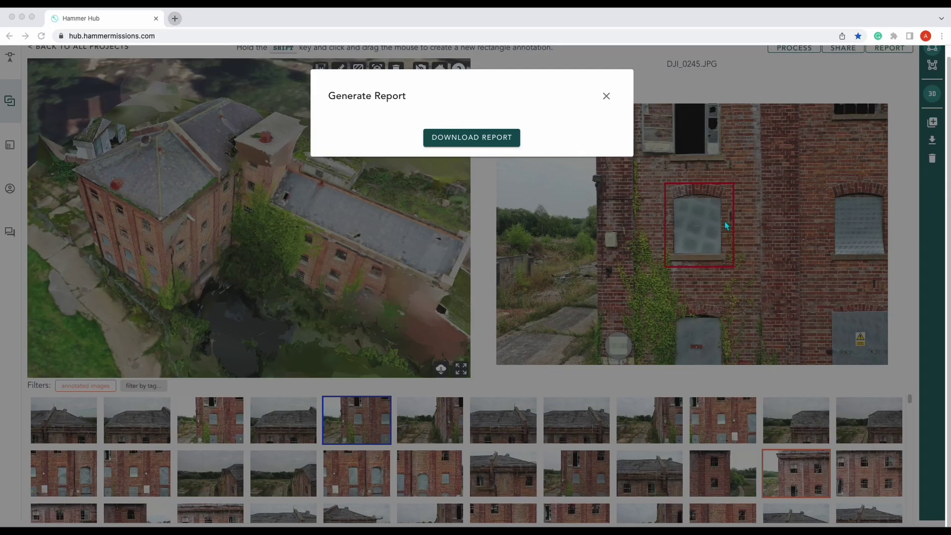
# Step: Download the customised report and open its PDF
pyautogui.click(460, 144)
pyautogui.click(460, 143)
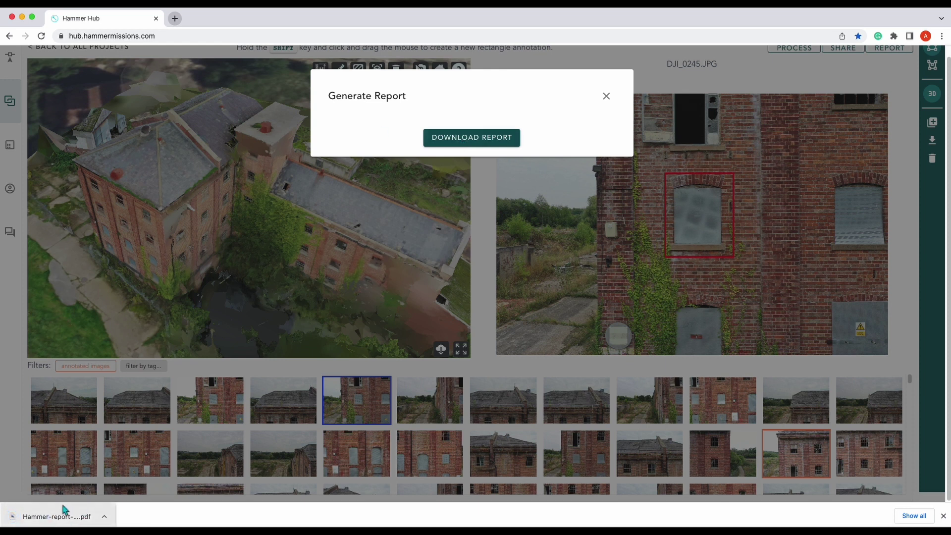
pyautogui.click(61, 520)
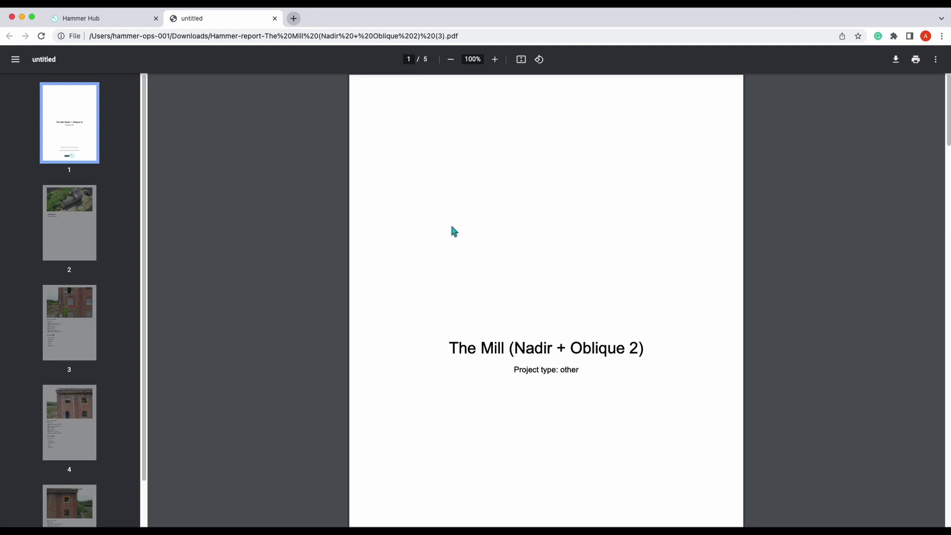
# Step: Check the custom logo on the report's cover page and the cover image and introduction on page 2
pyautogui.scroll(-3, 396, 160)
pyautogui.scroll(-6, 396, 158)
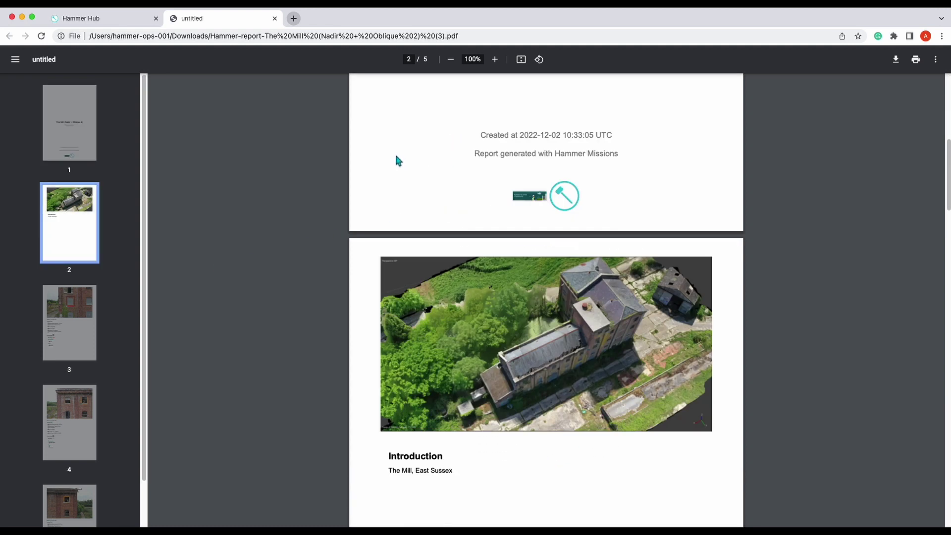
pyautogui.scroll(5, 396, 157)
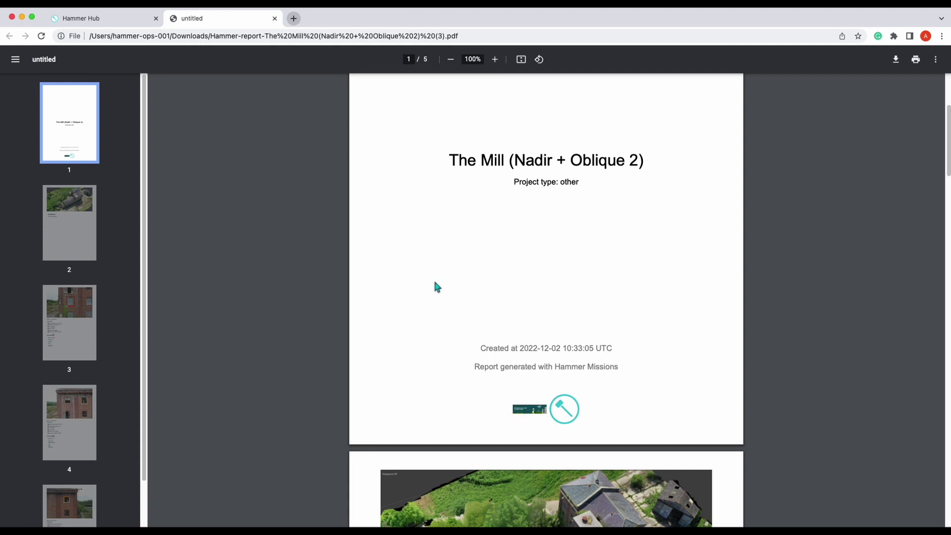
pyautogui.scroll(-5, 434, 283)
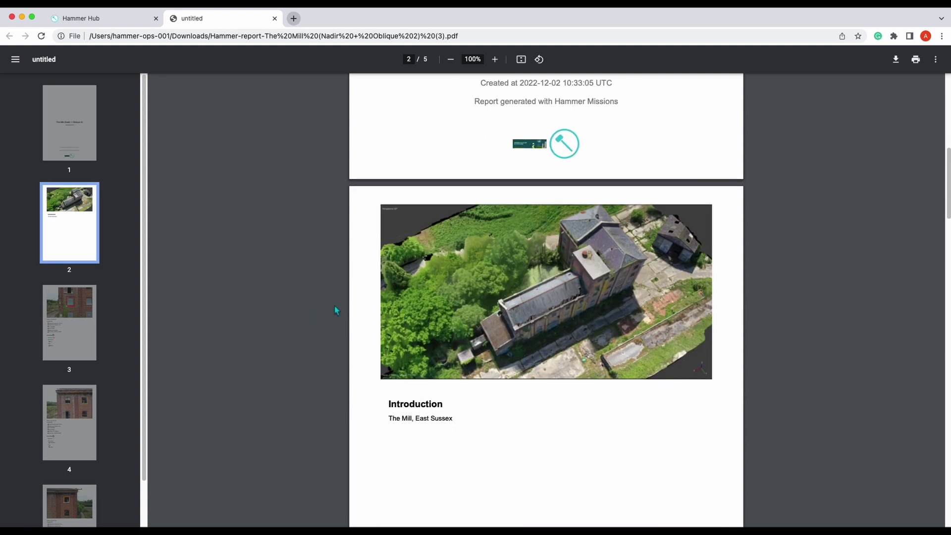
# Step: Review the report's image pages for DJI_0245.JPG, DJI_0179.JPG and DJI_0172.JPG, including image data and annotation details
pyautogui.scroll(-5, 335, 302)
pyautogui.scroll(-7, 331, 287)
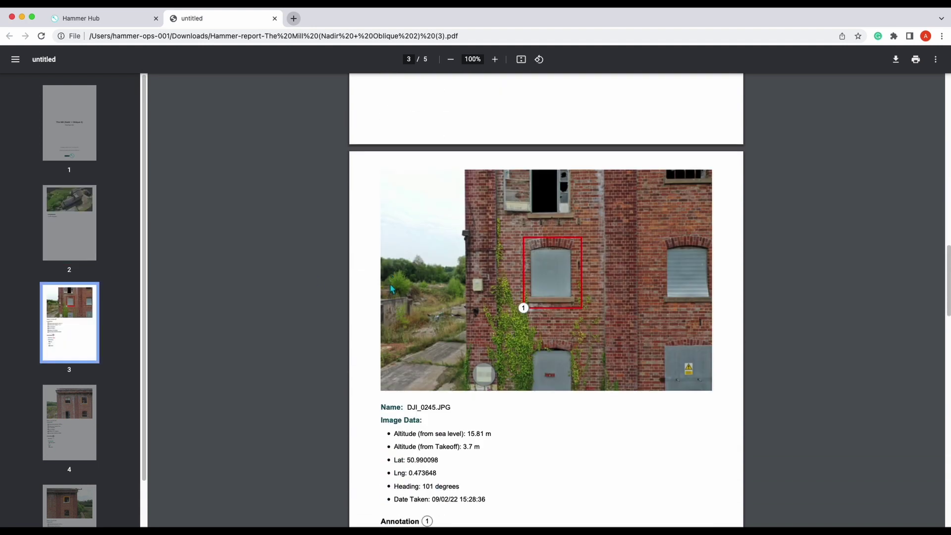
pyautogui.scroll(-5, 437, 218)
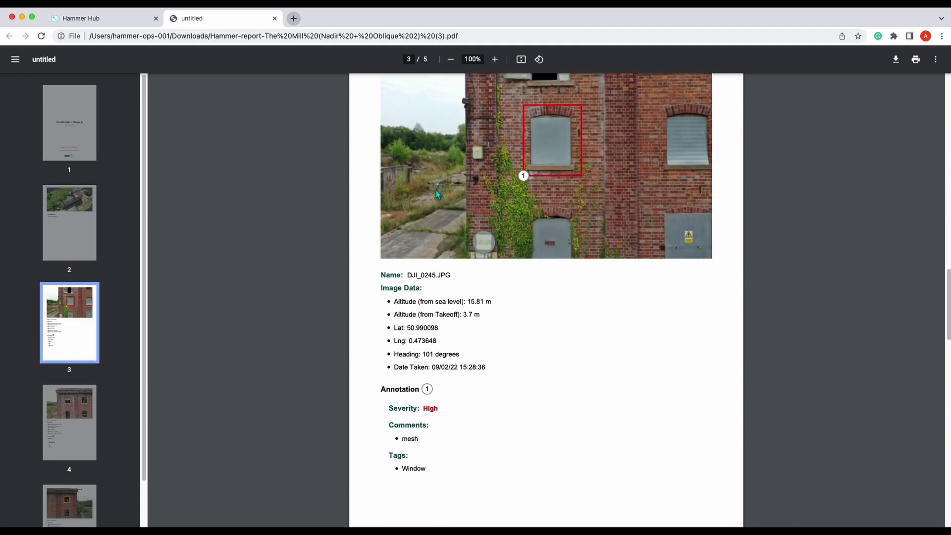
pyautogui.scroll(3, 468, 189)
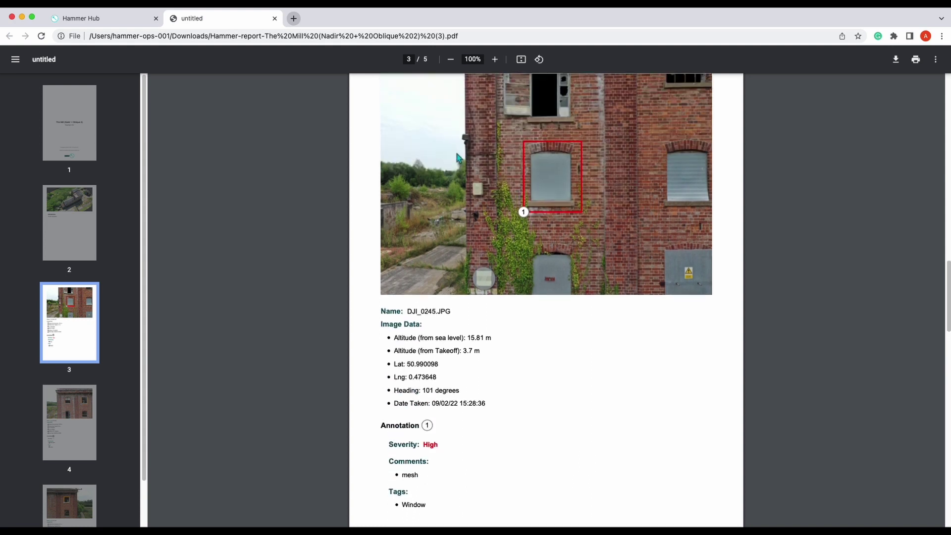
pyautogui.scroll(-10, 494, 328)
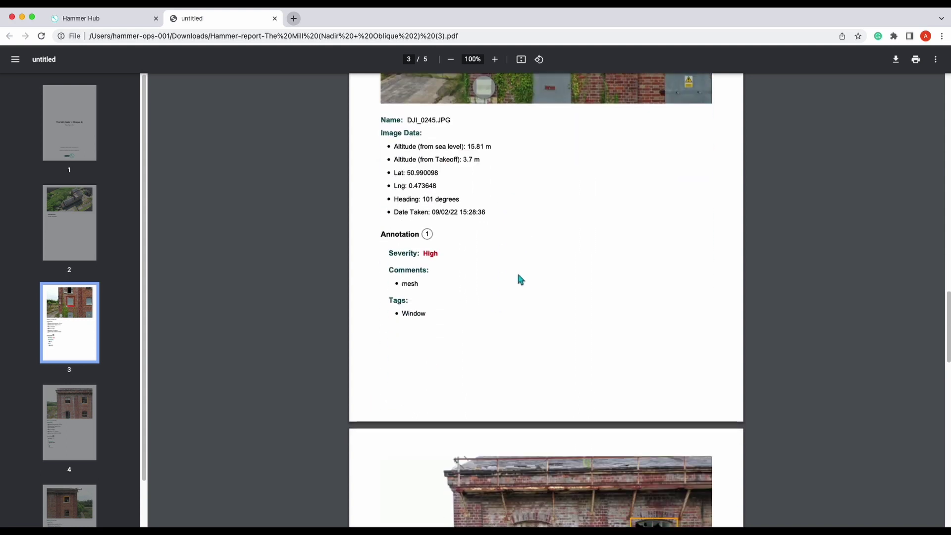
pyautogui.scroll(-11, 431, 277)
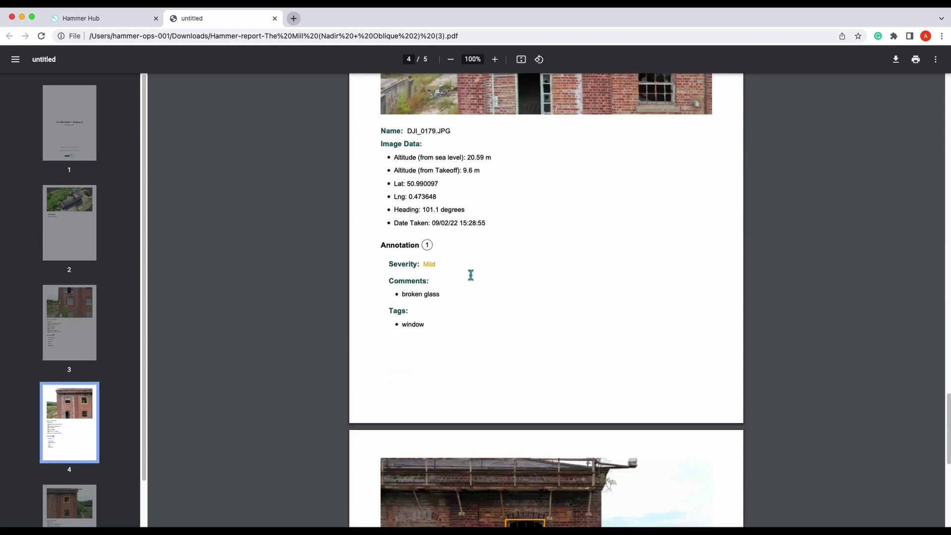
pyautogui.scroll(-3, 465, 276)
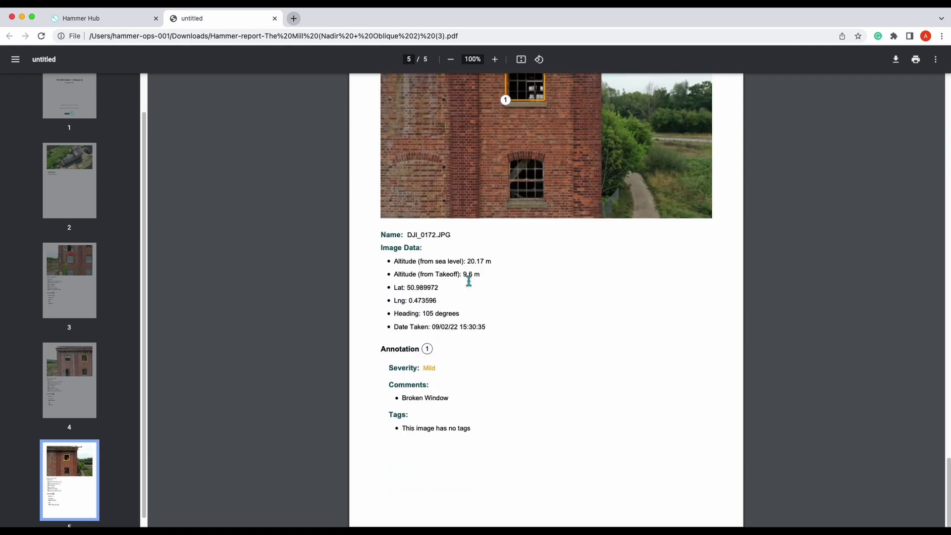
# Step: Look over the report once more, from the cover and introduction pages to the annotated window images
pyautogui.scroll(20, 469, 281)
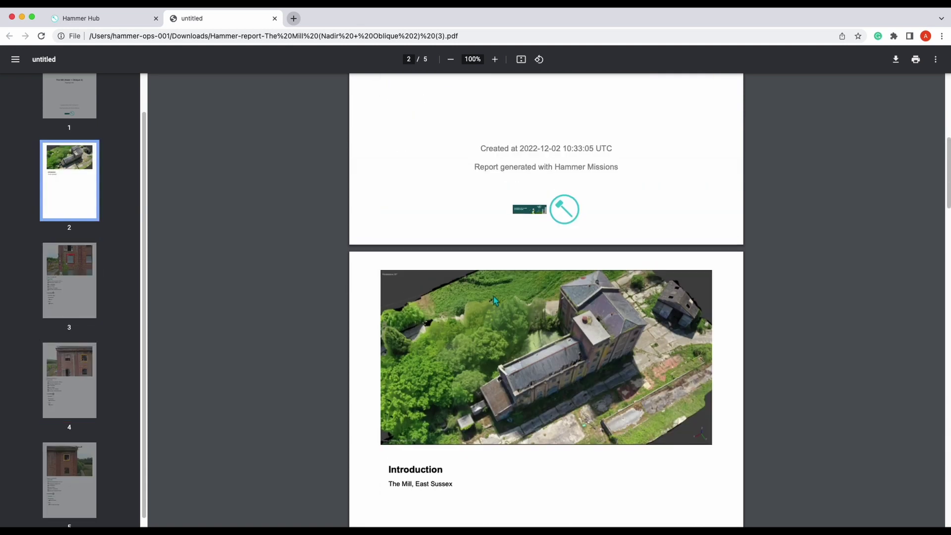
pyautogui.scroll(3, 493, 296)
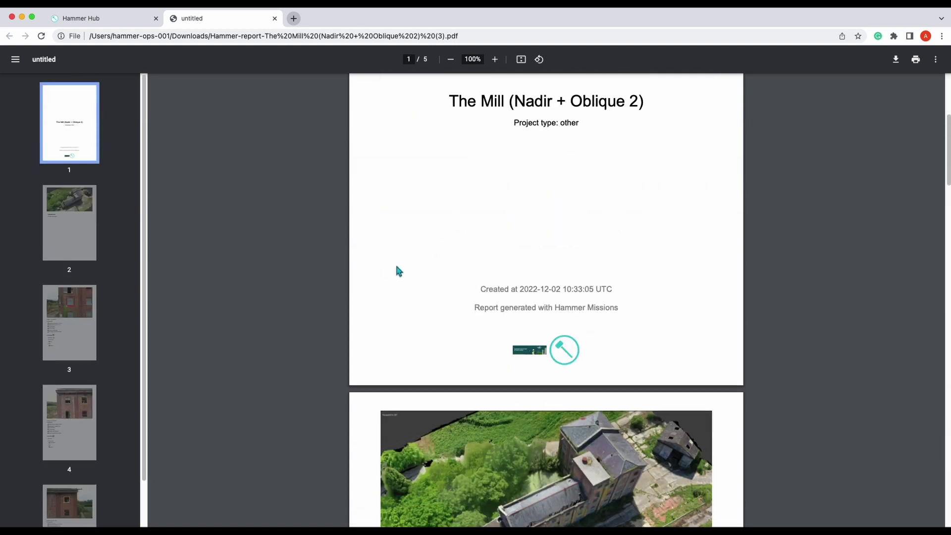
pyautogui.scroll(-11, 448, 274)
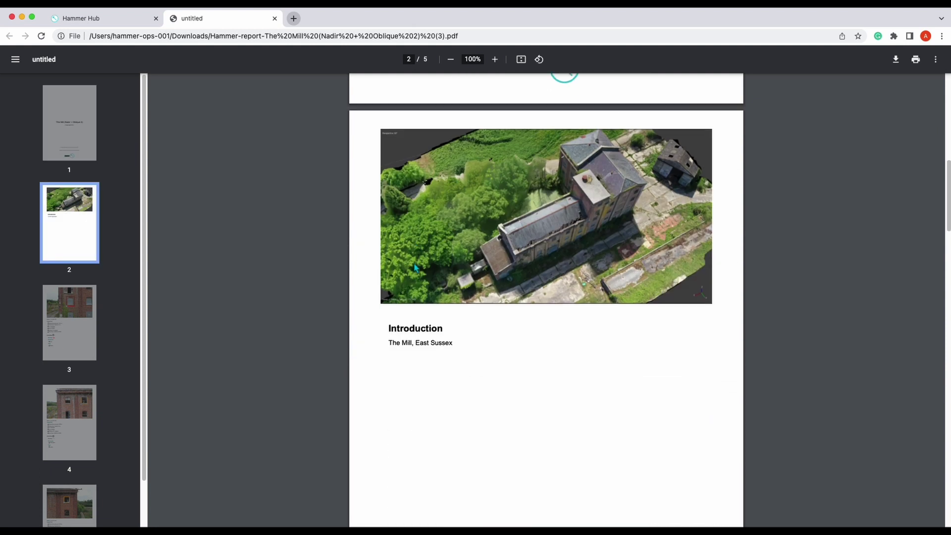
pyautogui.scroll(-20, 415, 264)
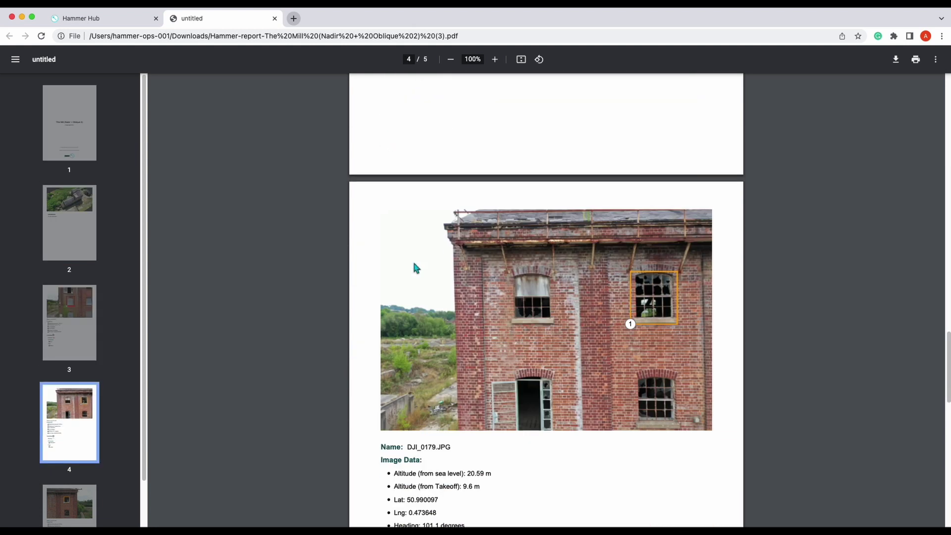
pyautogui.scroll(18, 416, 268)
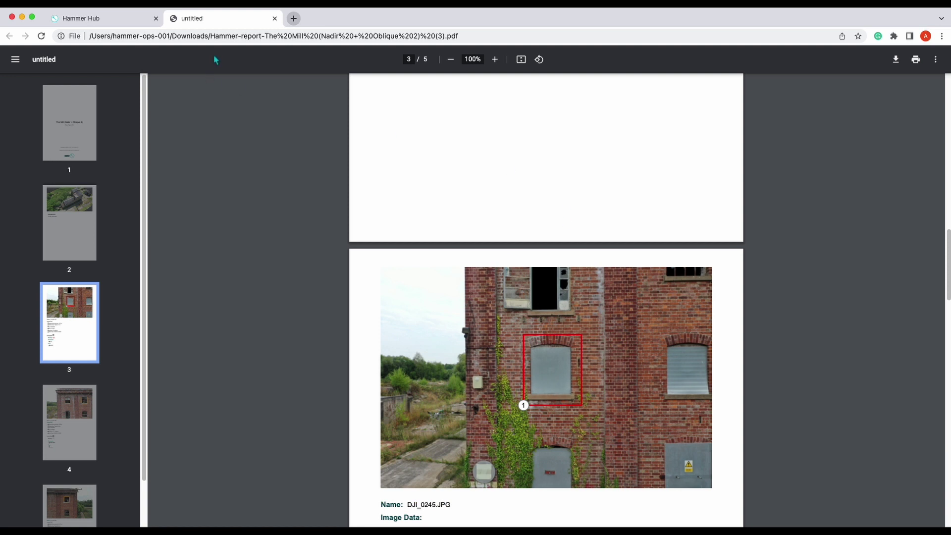
# Step: Close the PDF report and dismiss the report generation dialog in the project
pyautogui.click(274, 19)
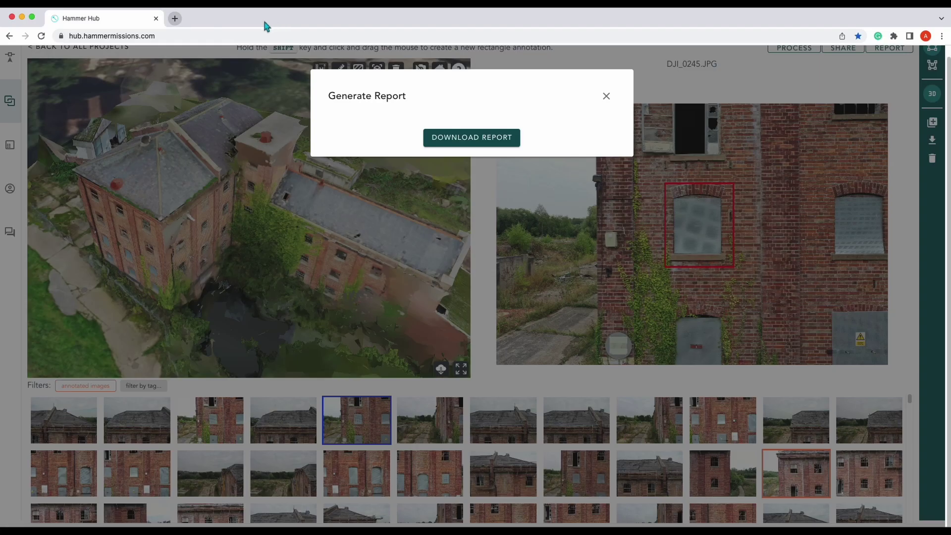
pyautogui.click(607, 97)
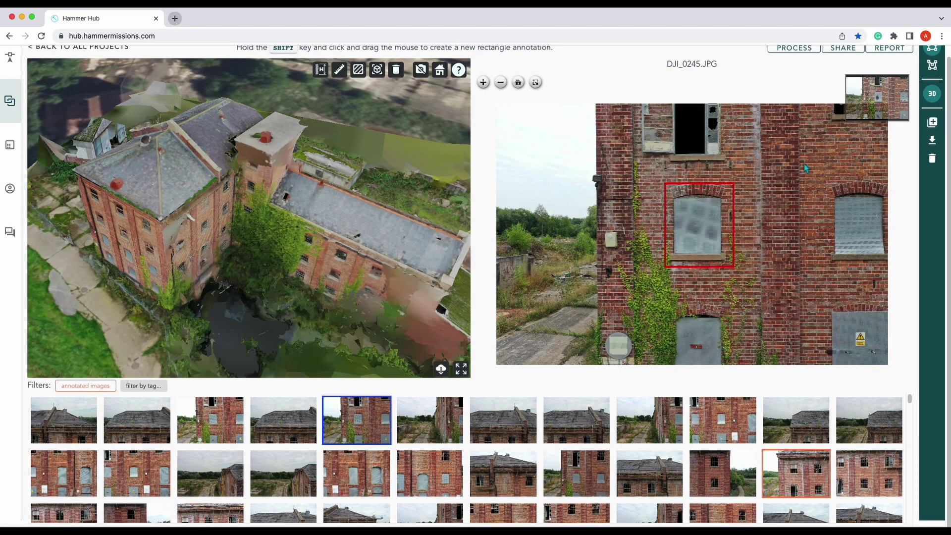
pyautogui.scroll(3, 804, 168)
pyautogui.scroll(-3, 805, 169)
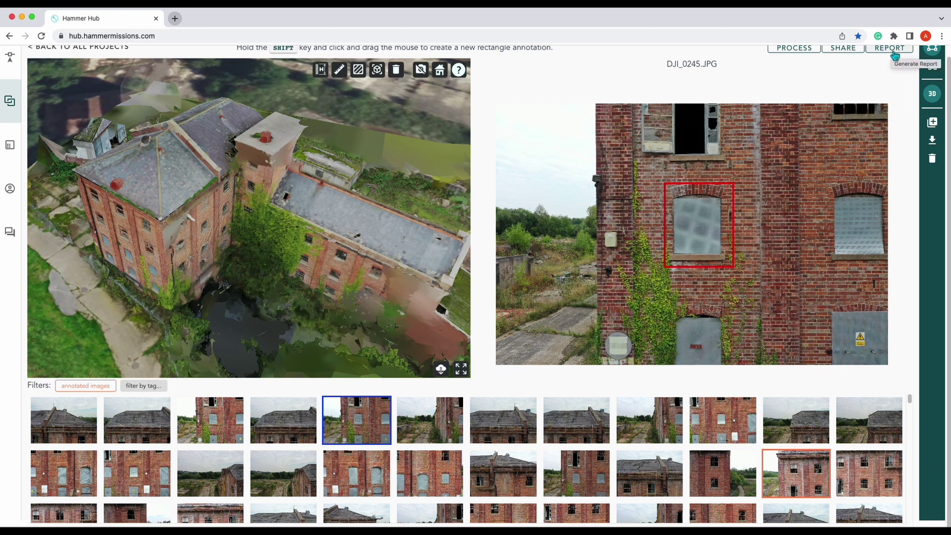
# Step: Generate a new project report that includes guest access links for all images, keeping the introduction, cover image and custom logo
pyautogui.click(889, 48)
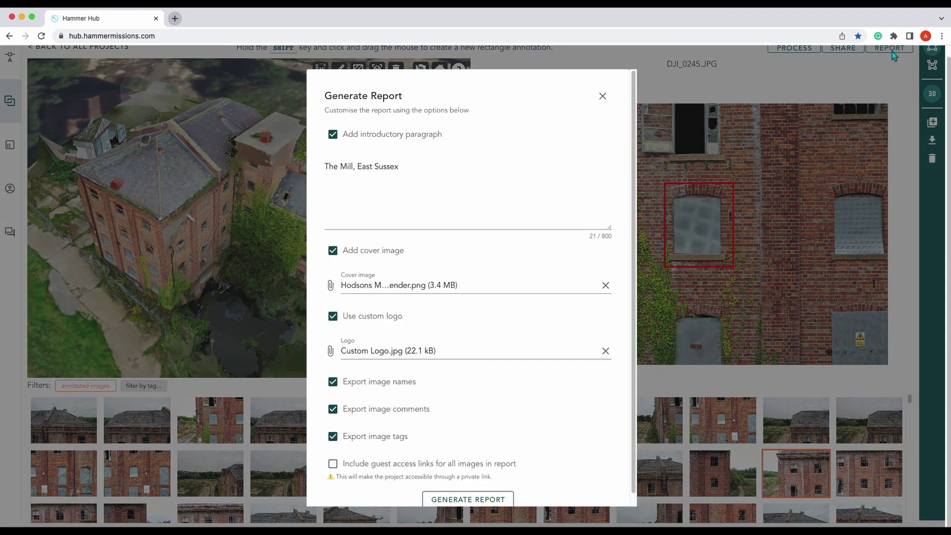
pyautogui.scroll(-1, 469, 204)
pyautogui.scroll(-1, 468, 204)
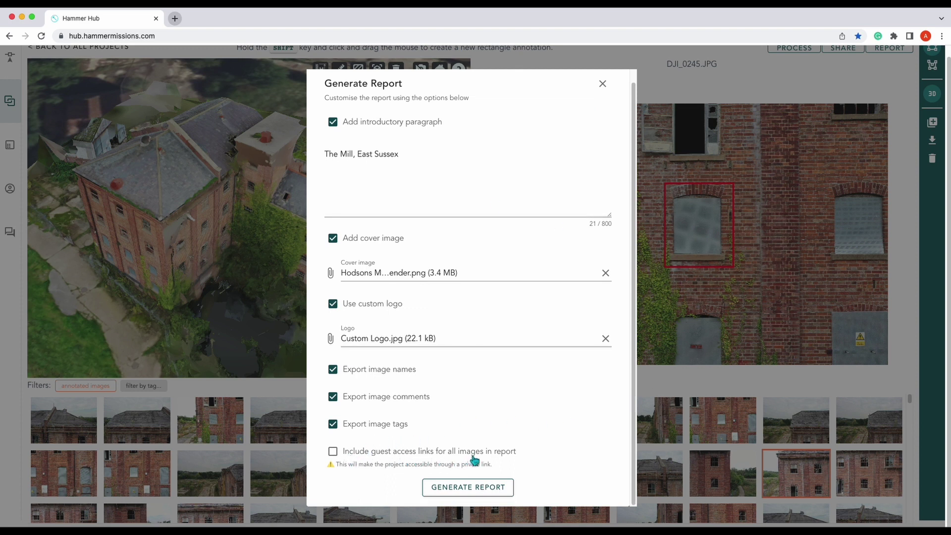
pyautogui.click(334, 454)
pyautogui.click(479, 490)
# Step: Download the generated report and open its PDF
pyautogui.scroll(-2, 507, 335)
pyautogui.scroll(-1, 509, 342)
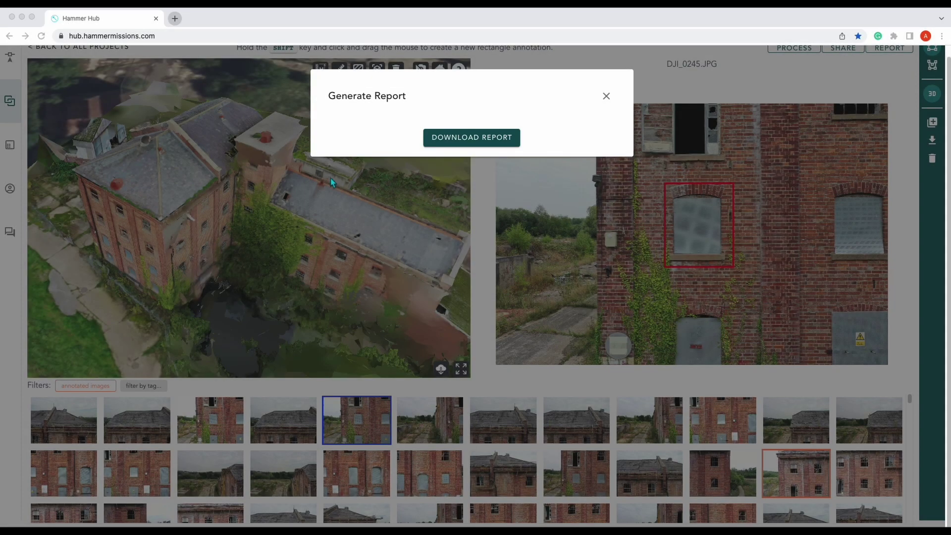
pyautogui.click(464, 145)
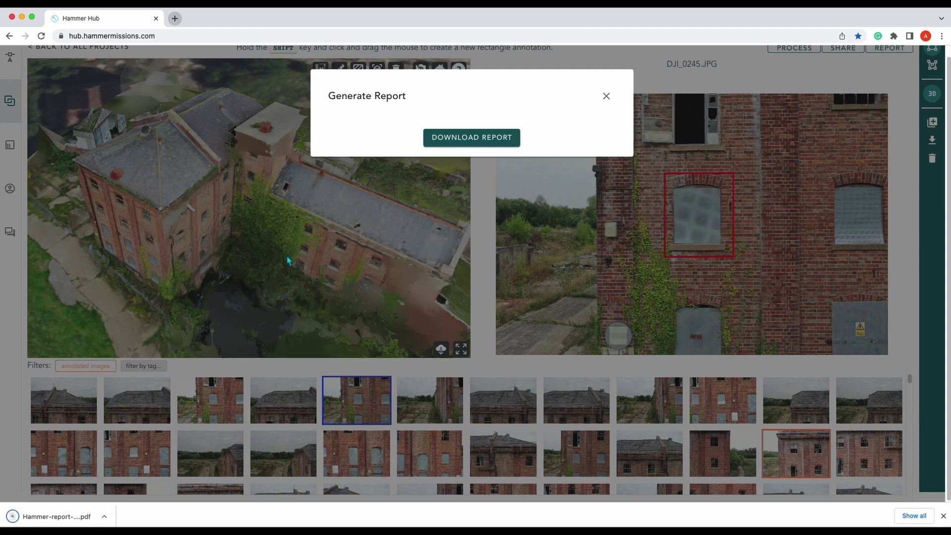
pyautogui.click(54, 516)
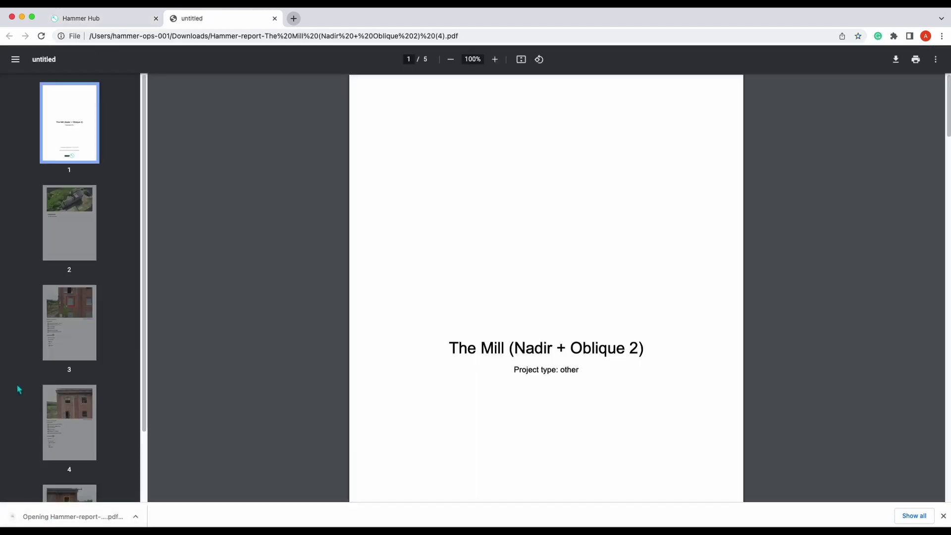
# Step: Review the report from cover to last page, checking the 3D web view links beside DJI_0245.JPG, DJI_0179.JPG and DJI_0172.JPG
pyautogui.scroll(-10, 394, 193)
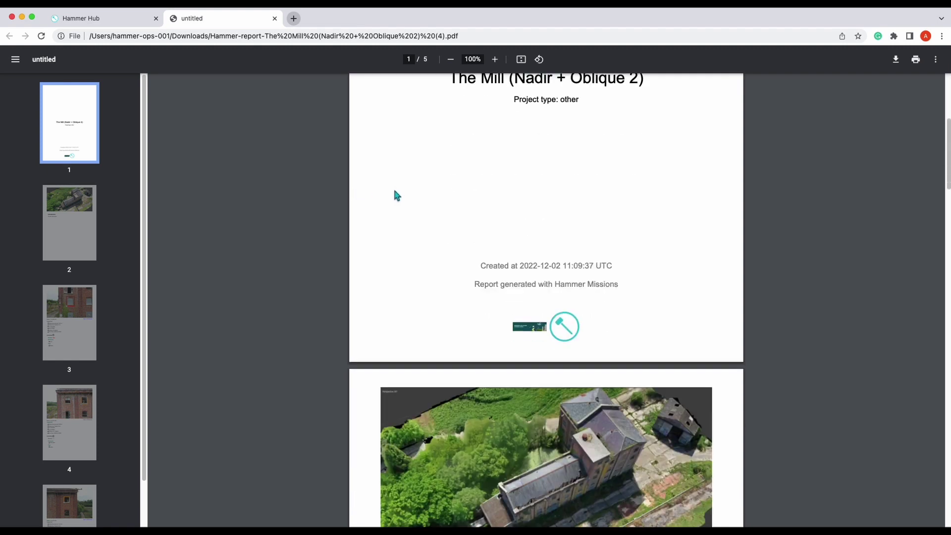
pyautogui.scroll(-10, 395, 207)
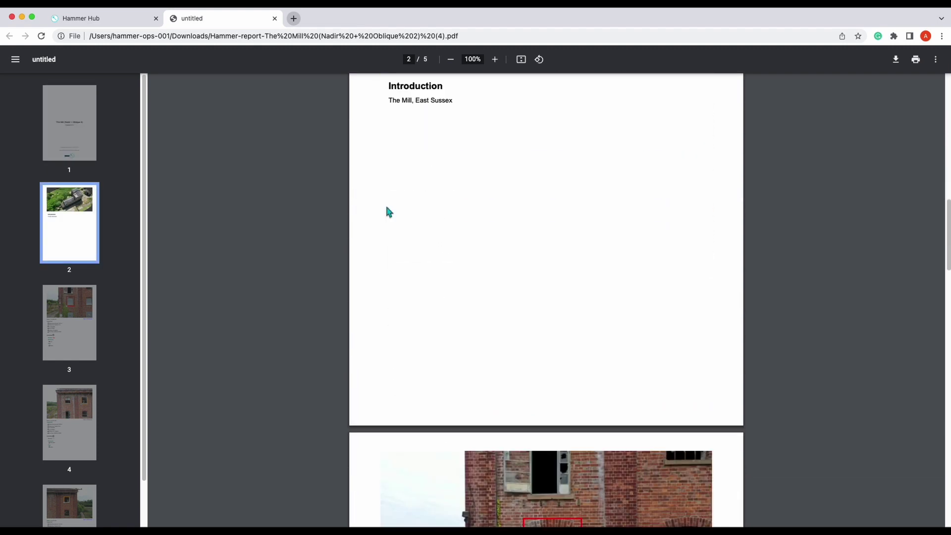
pyautogui.scroll(-5, 387, 212)
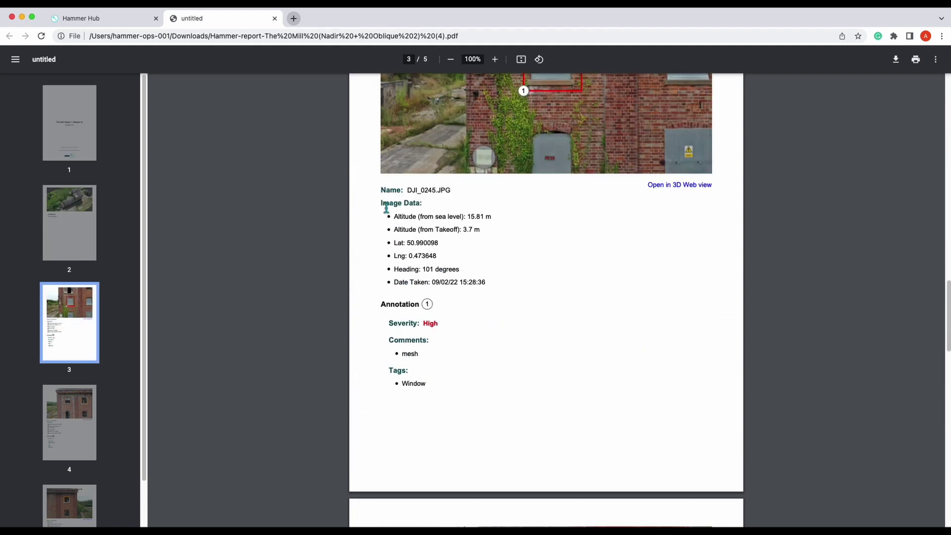
pyautogui.scroll(-15, 369, 214)
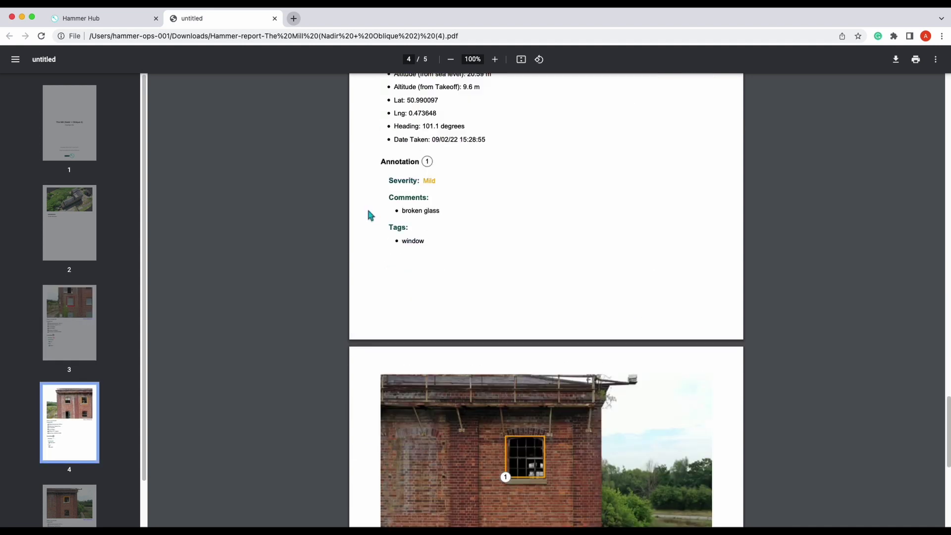
pyautogui.scroll(15, 368, 211)
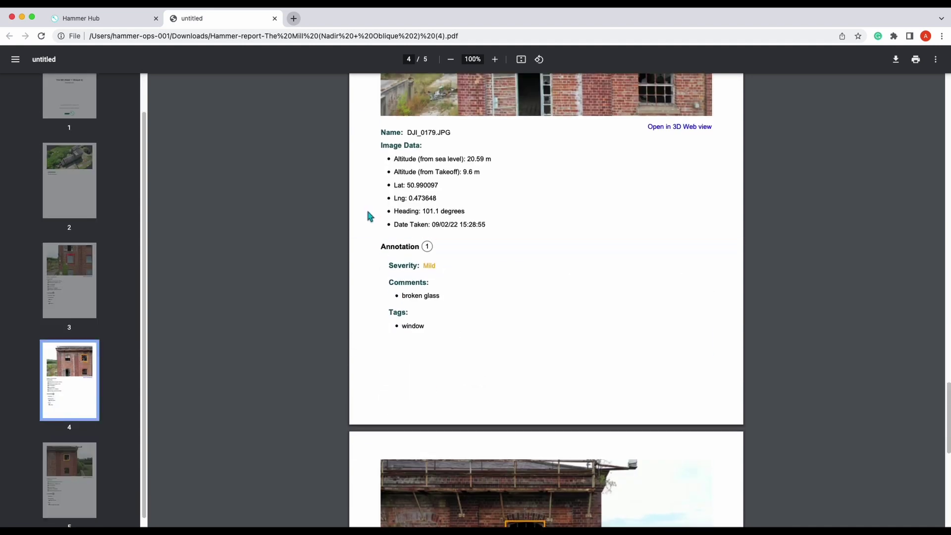
pyautogui.scroll(8, 367, 216)
pyautogui.scroll(-10, 367, 215)
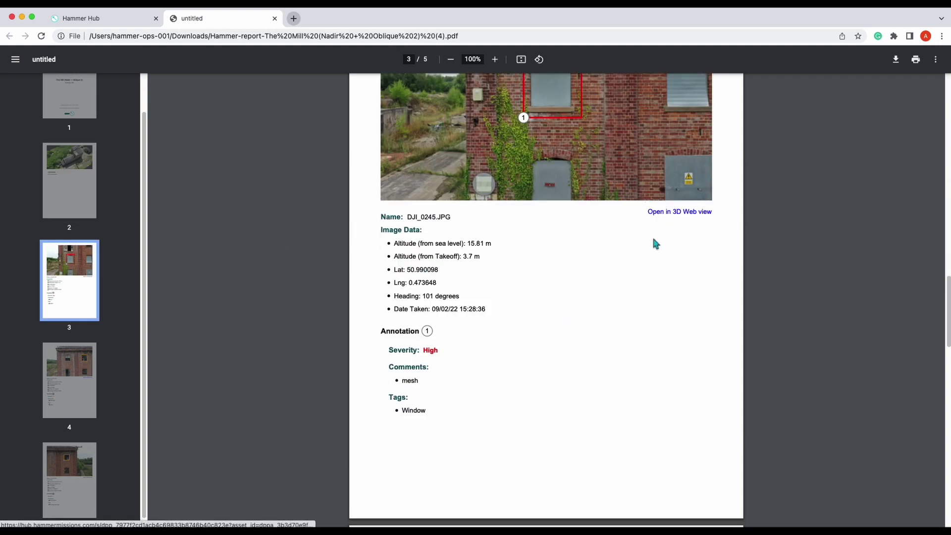
pyautogui.scroll(-10, 654, 240)
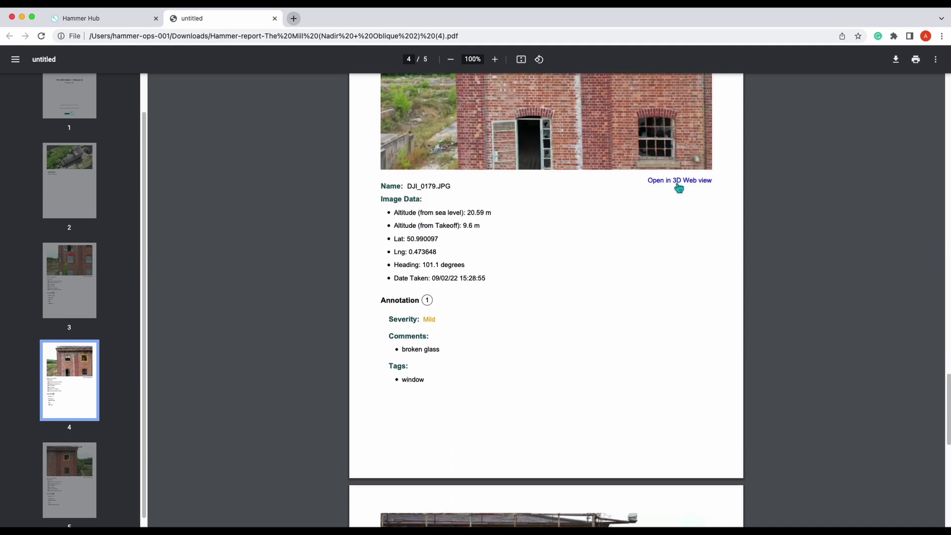
pyautogui.scroll(-10, 592, 271)
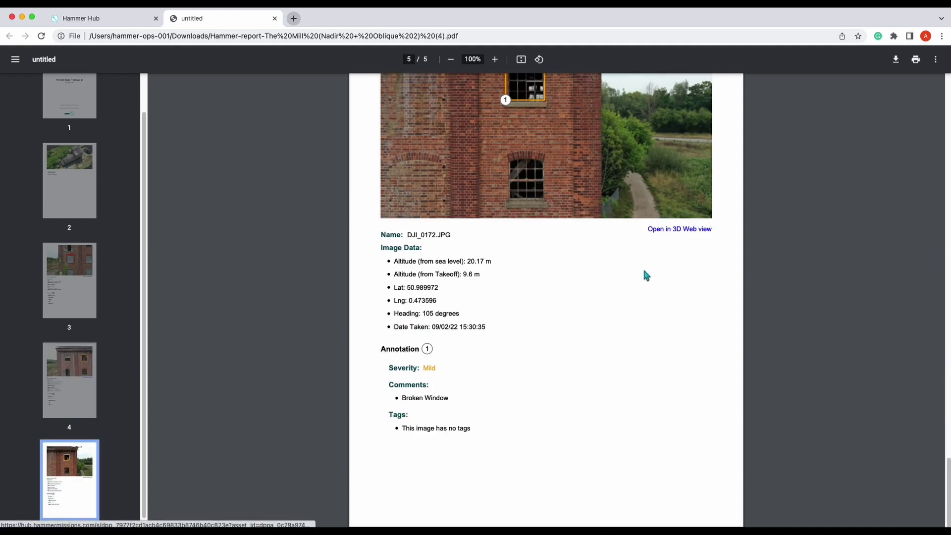
# Step: Return to the DJI_0245.JPG page of the report and open that image in the 3D web view
pyautogui.scroll(20, 641, 266)
pyautogui.scroll(1, 605, 260)
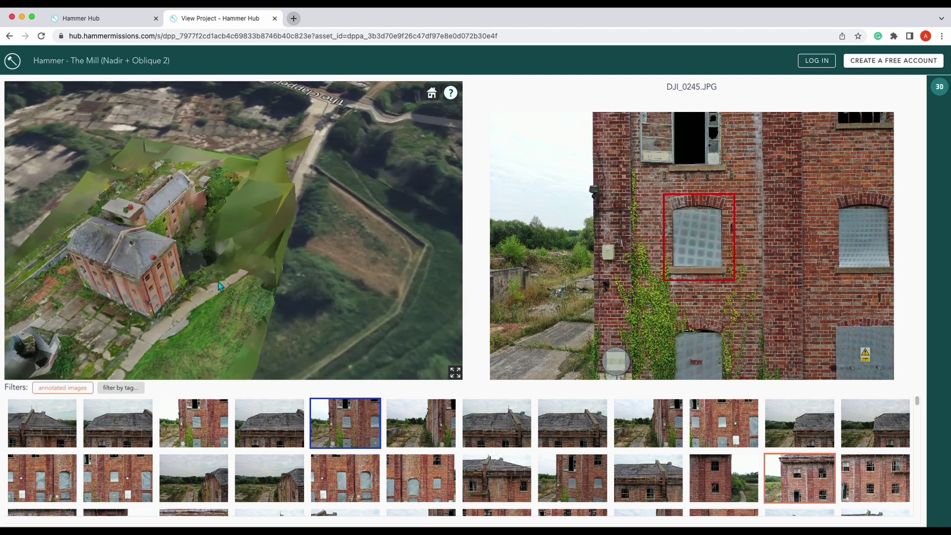
pyautogui.moveTo(628, 264)
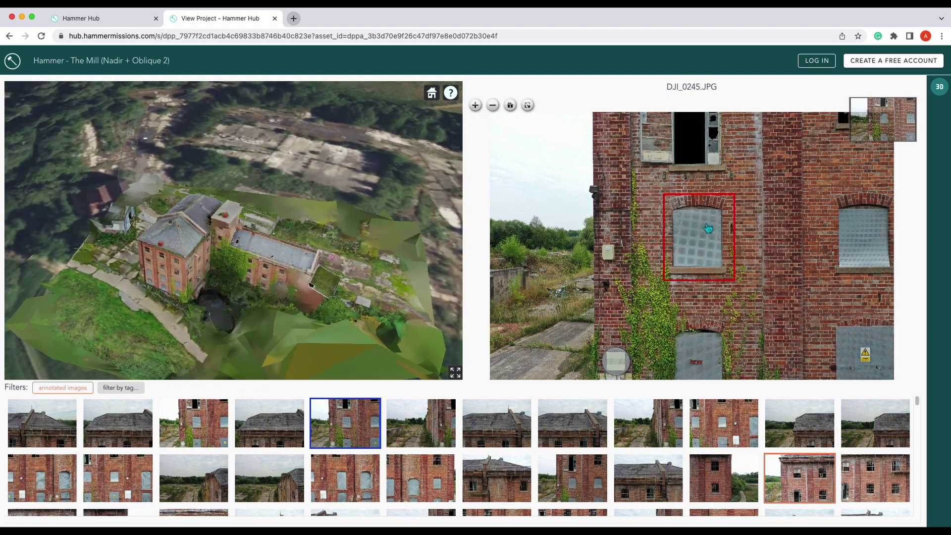
# Step: Filter the shared project to annotated images and view DJI_0179.JPG, DJI_0172.JPG and DJI_0245.JPG
pyautogui.click(56, 388)
pyautogui.click(130, 422)
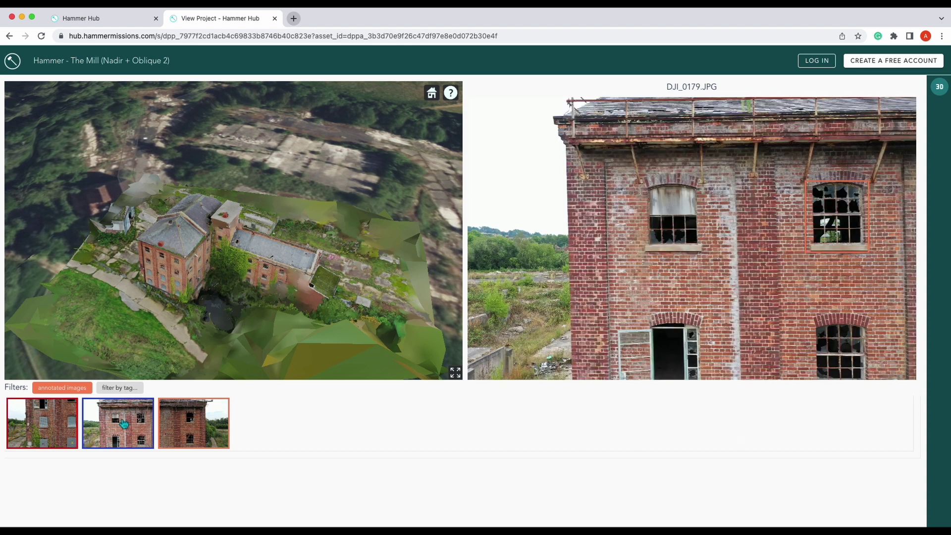
pyautogui.click(206, 425)
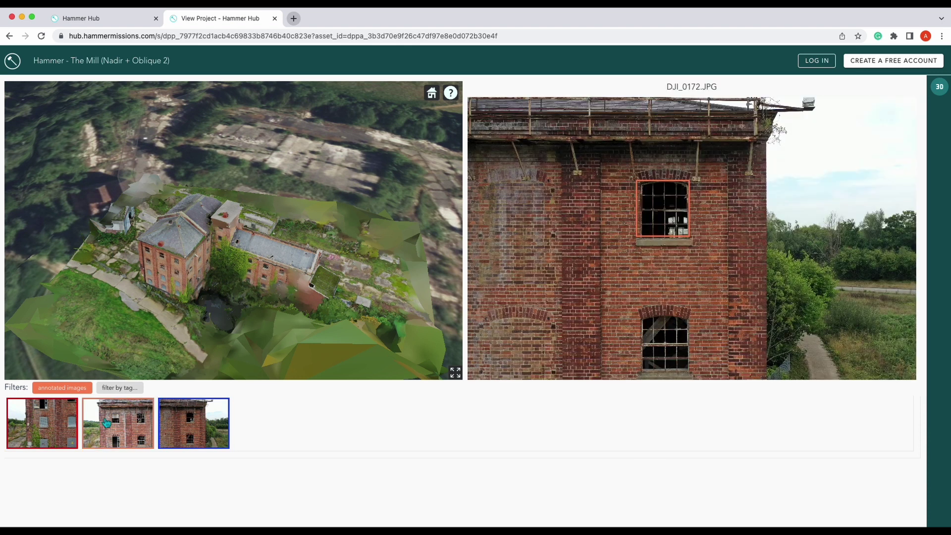
pyautogui.click(109, 425)
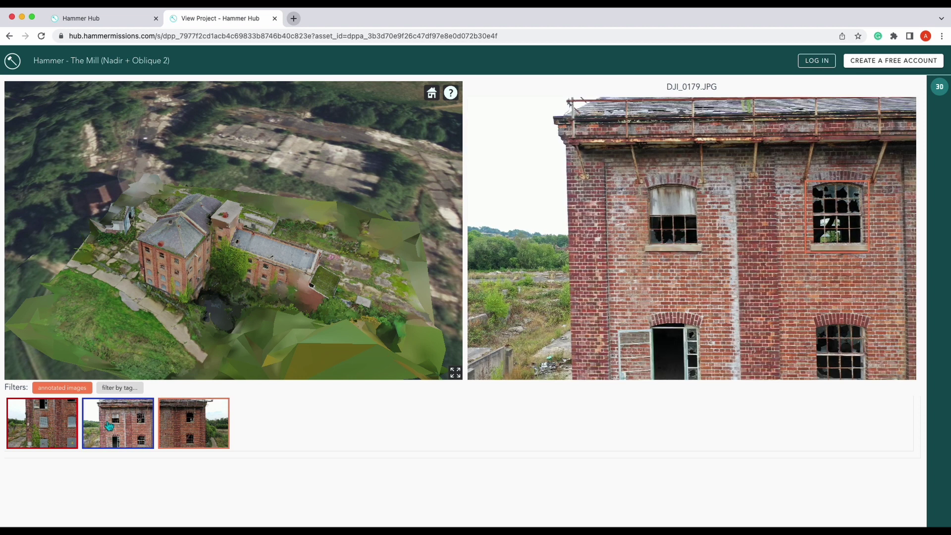
pyautogui.click(52, 422)
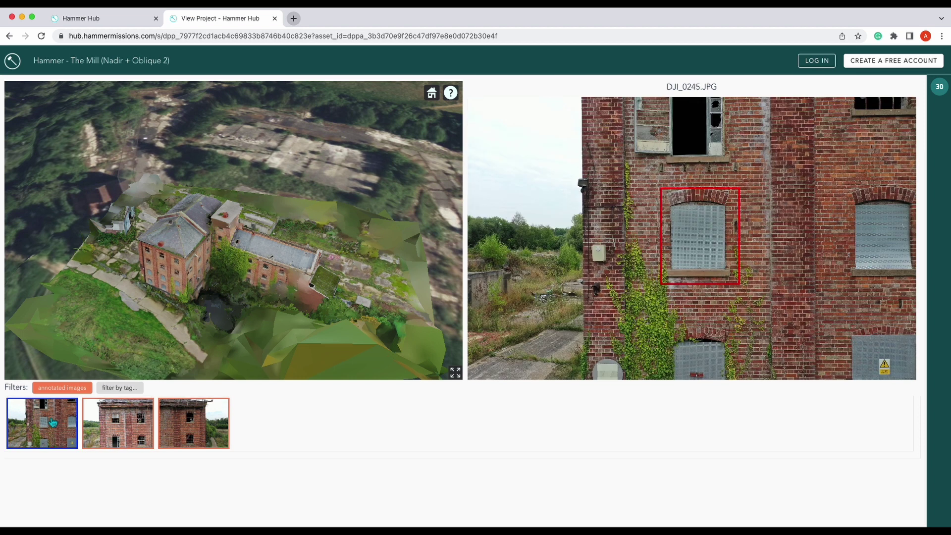
pyautogui.moveTo(550, 263)
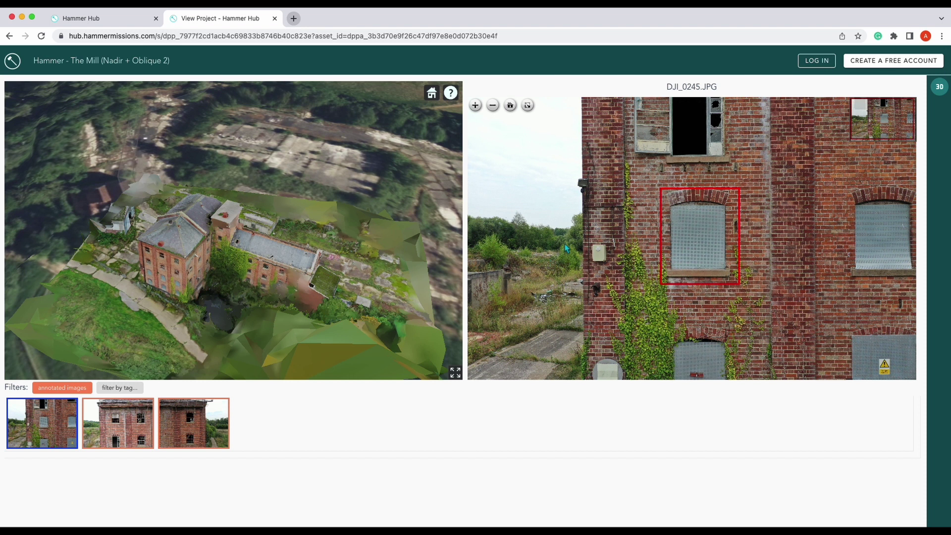